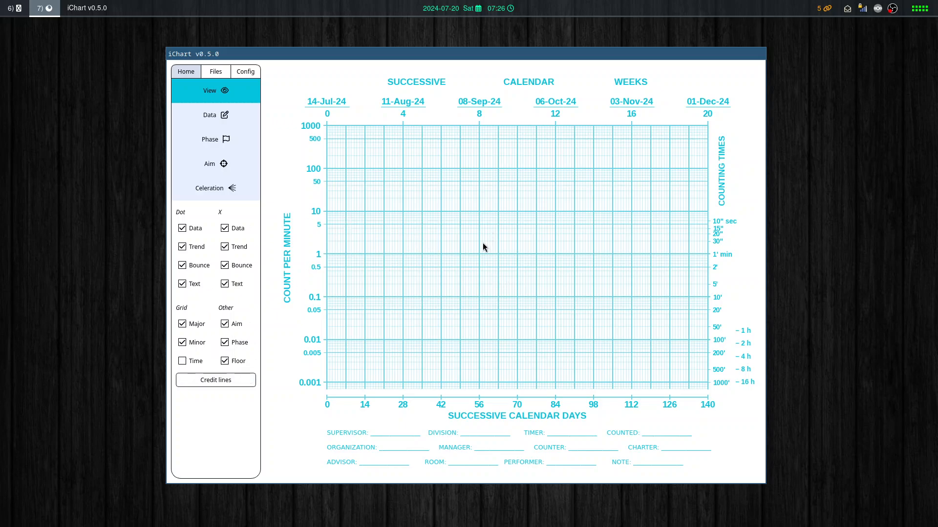
Load the recent chart tie_data_chart_demo and return to the view settings.
left_click(216, 72)
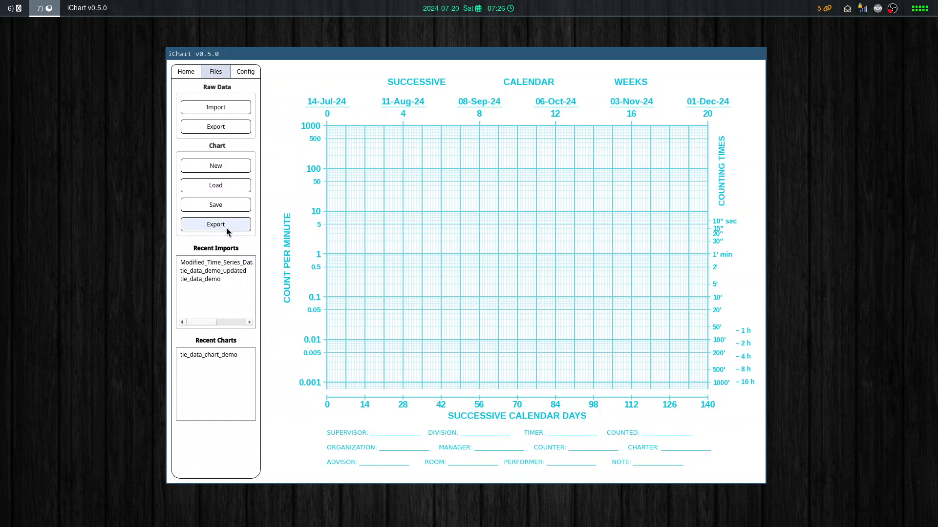
left_click(207, 354)
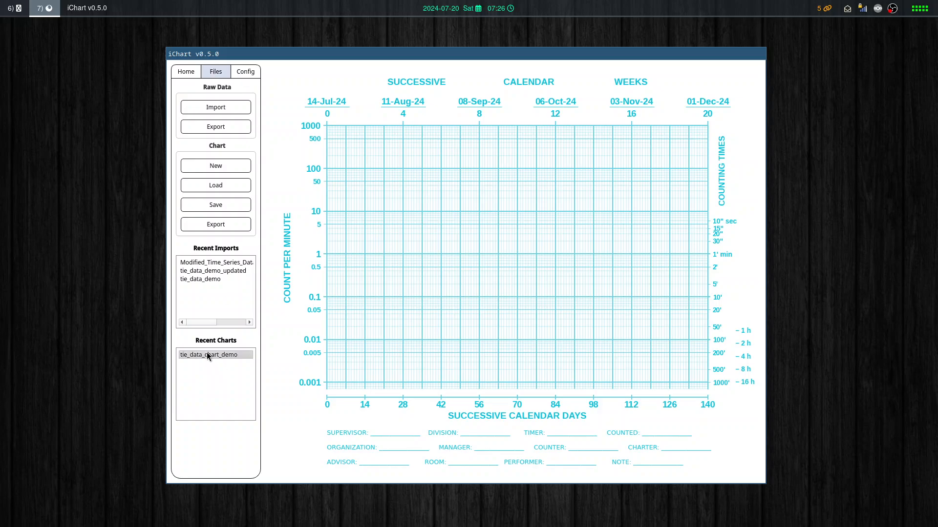
double_click(206, 354)
left_click(180, 72)
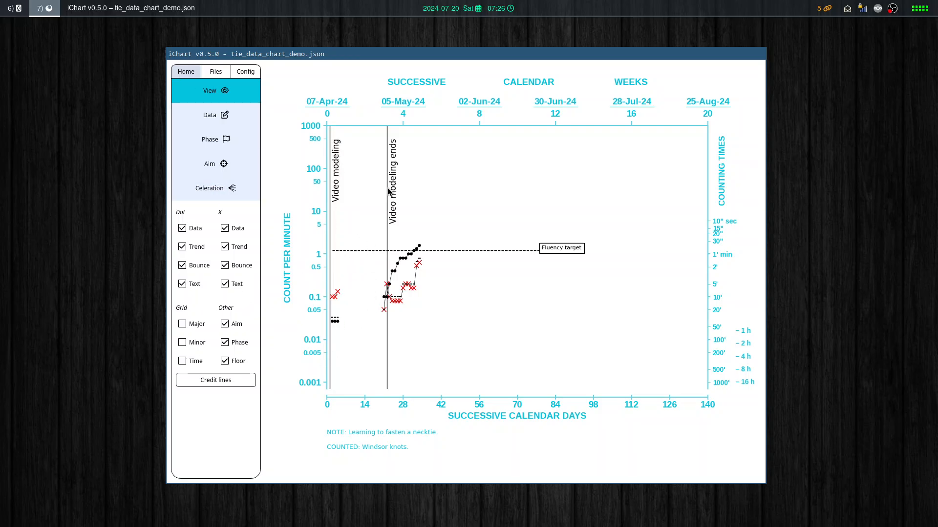
Toggle the phase lines, aim line, dot data and X data off and back on, one at a time.
left_click(231, 345)
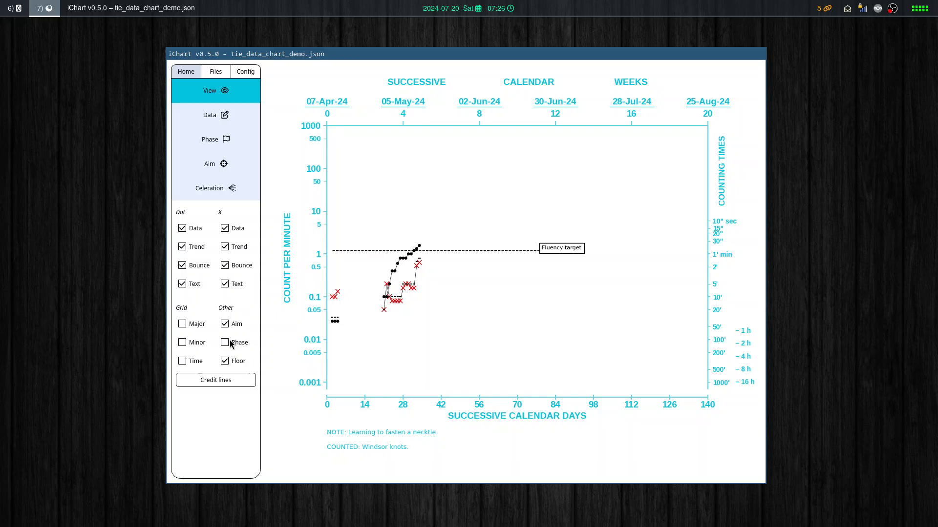
left_click(231, 343)
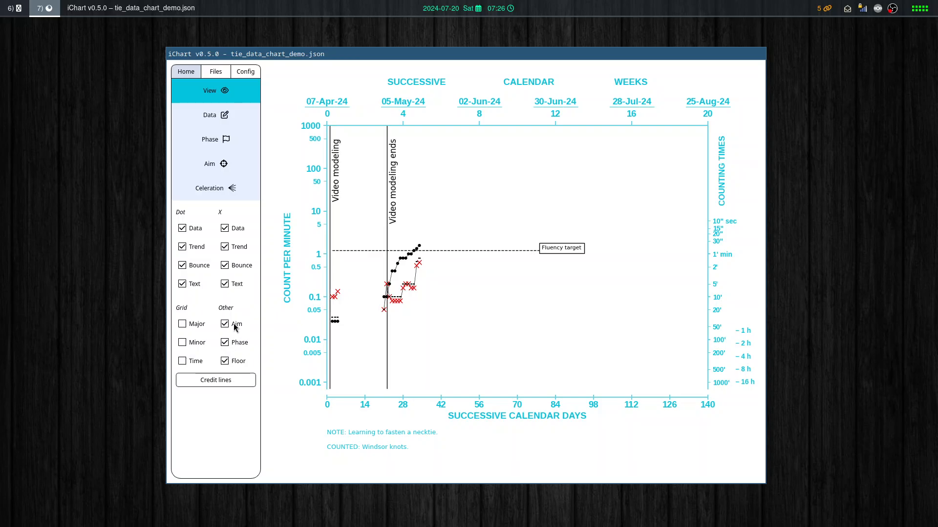
left_click(234, 323)
left_click(233, 324)
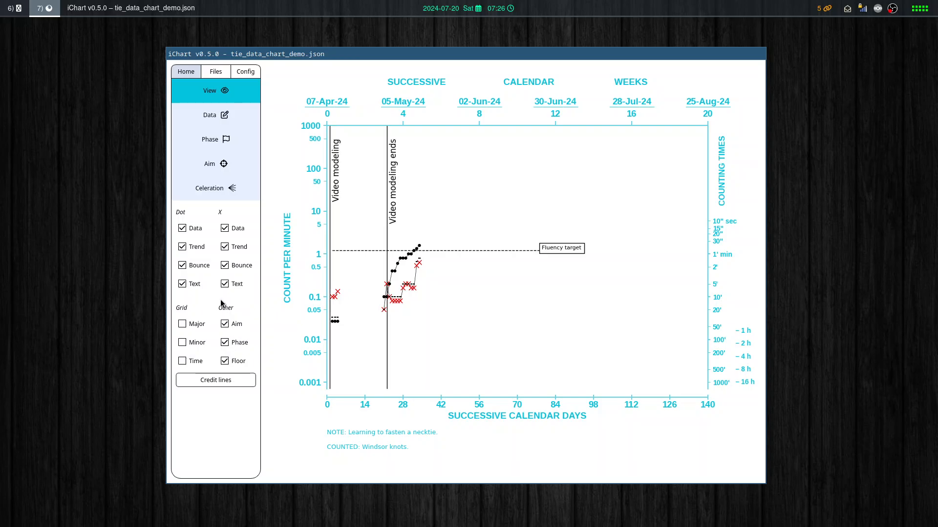
left_click(197, 227)
left_click(197, 227)
left_click(234, 229)
left_click(234, 230)
Turn the minor and major grid lines on, and switch both off again.
left_click(196, 344)
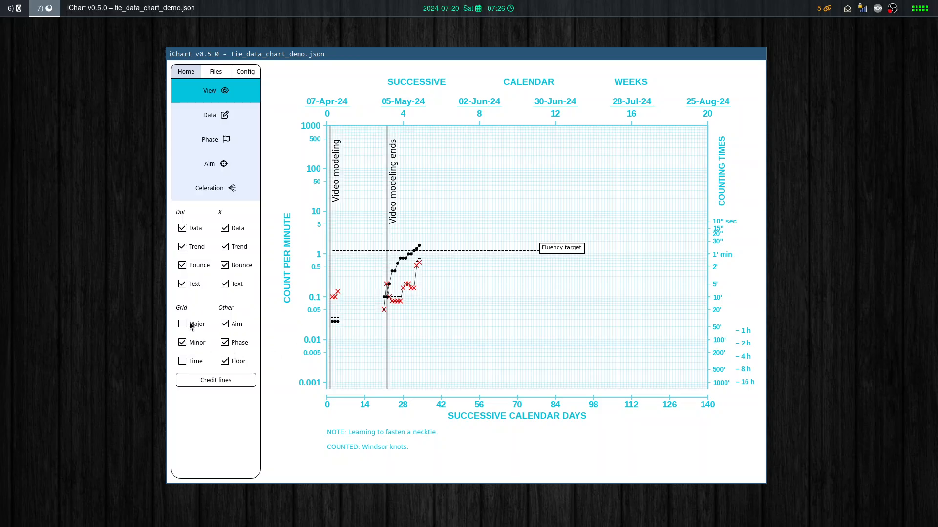
left_click(192, 325)
left_click(192, 344)
left_click(192, 325)
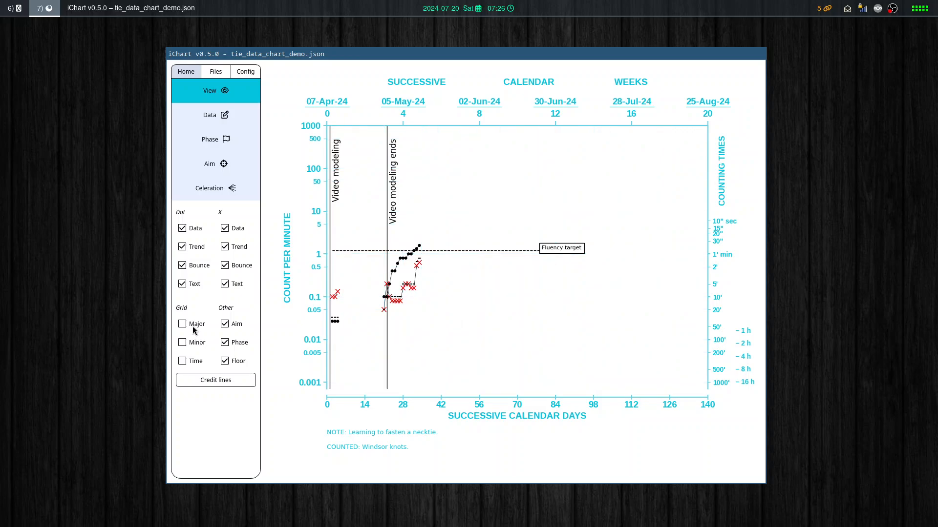
Add "ROOM: 234" as the third row of the chart's credit lines.
left_click(218, 380)
left_click_drag(357, 226, 549, 147)
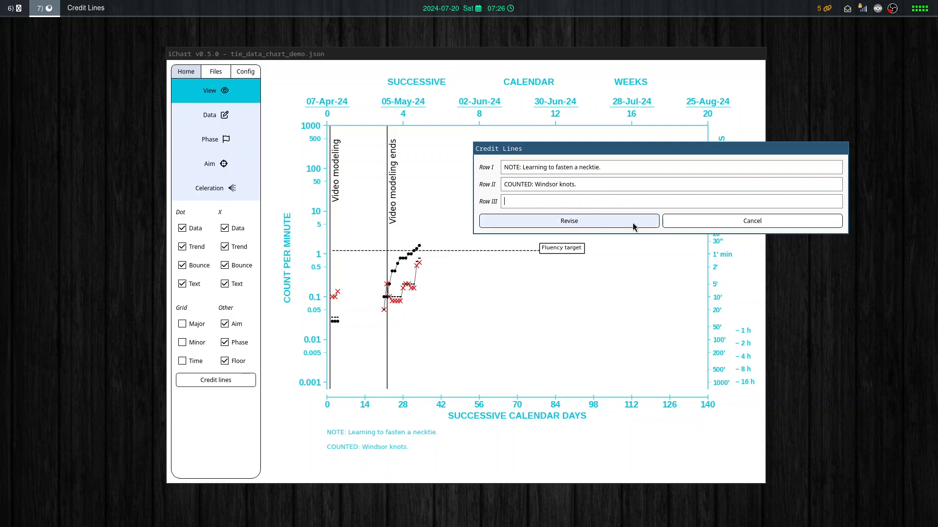
type("OOM: 234")
left_click(633, 226)
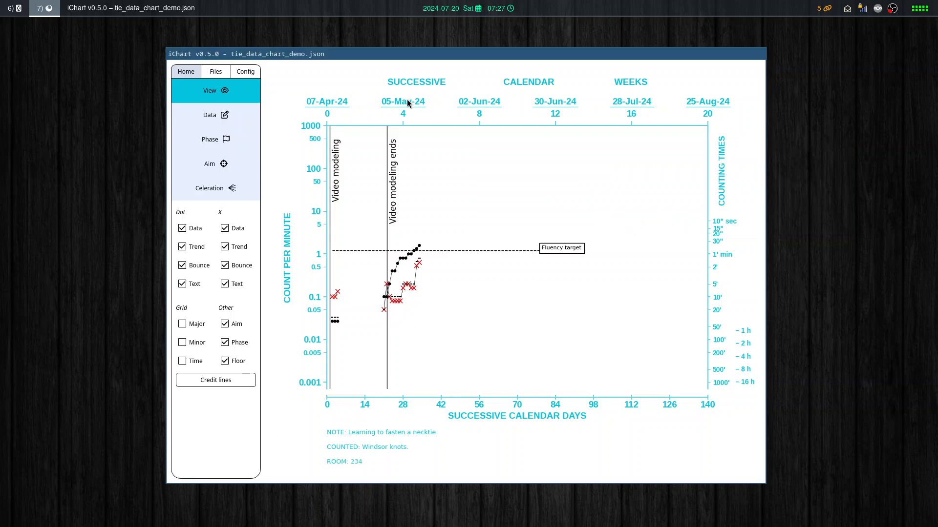
Create a new blank chart, confirm removing the current one, and return to data entry.
left_click(219, 123)
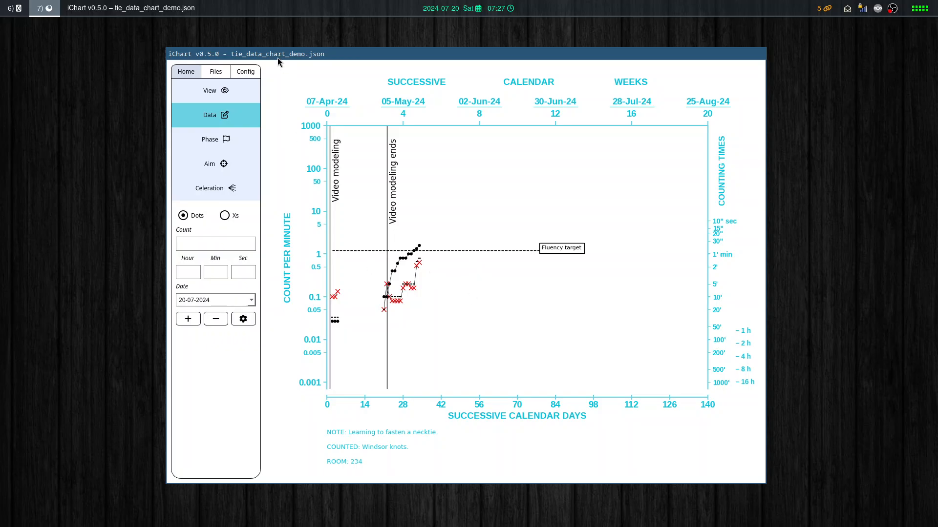
left_click(246, 72)
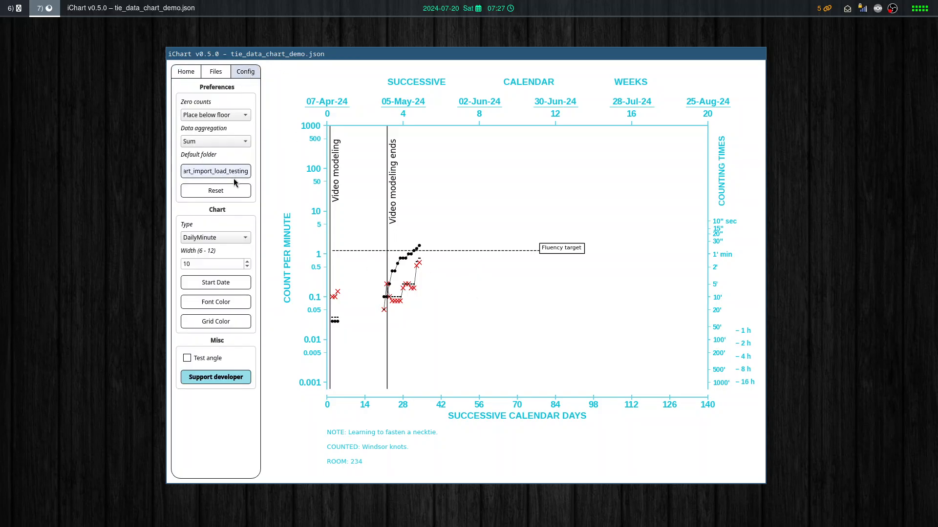
left_click(215, 71)
left_click(220, 167)
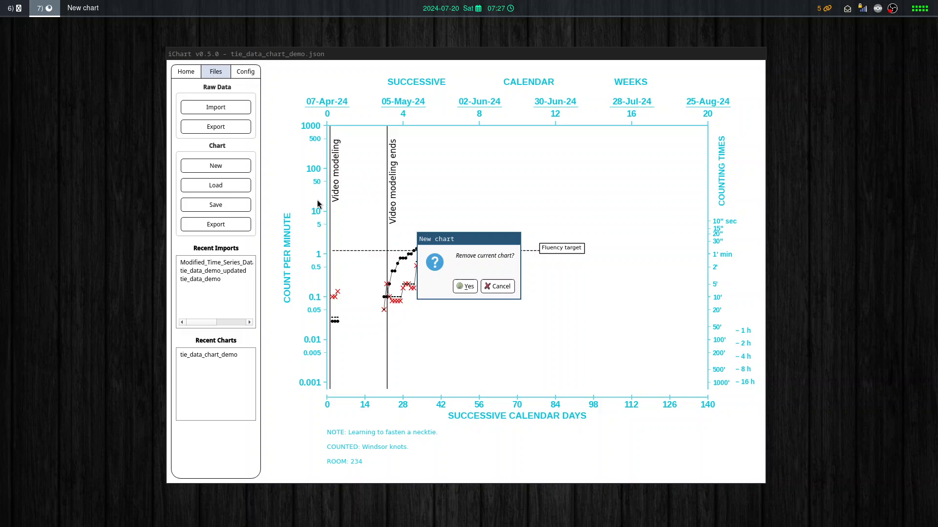
left_click(462, 283)
left_click(184, 72)
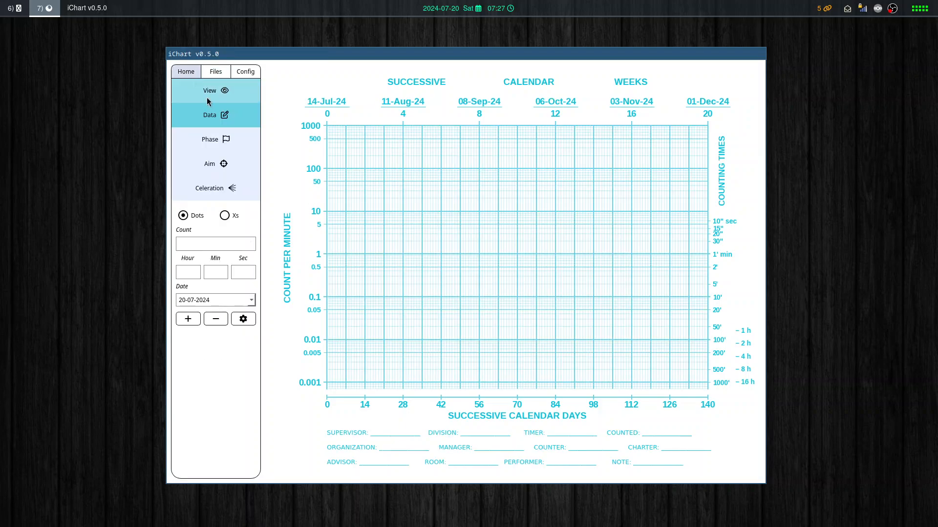
Add a dot with count 50 and an X with count 25 for 20-07-2024, each with a 3-minute counting time.
left_click(197, 245)
type("5")
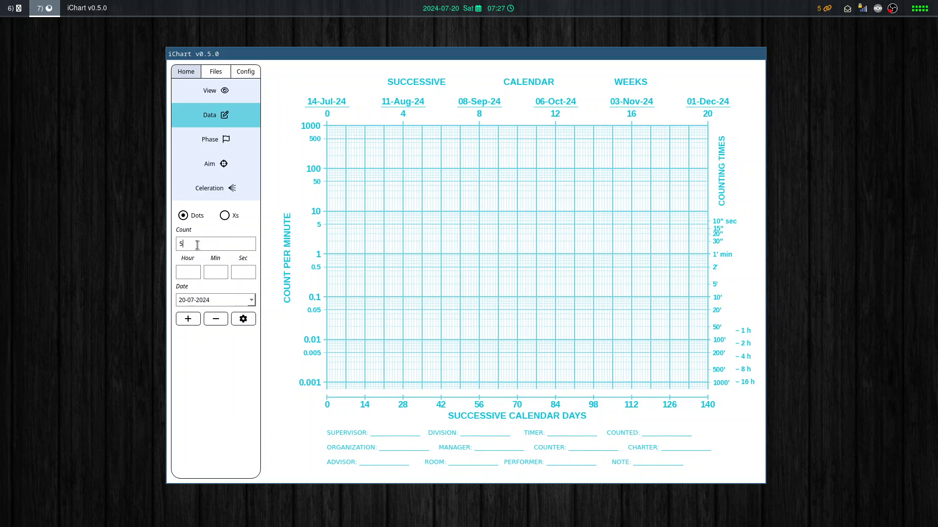
type("0")
left_click(190, 319)
left_click(225, 216)
double_click(199, 241)
Import the recent raw data file Modified_Time_Series_Data_with_Higher_Variability.csv into the chart.
left_click(214, 71)
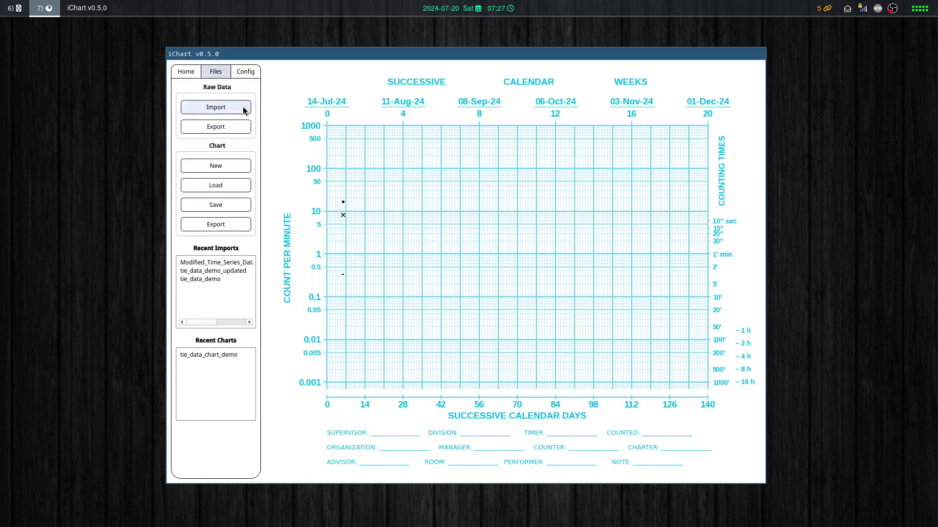
left_click(186, 72)
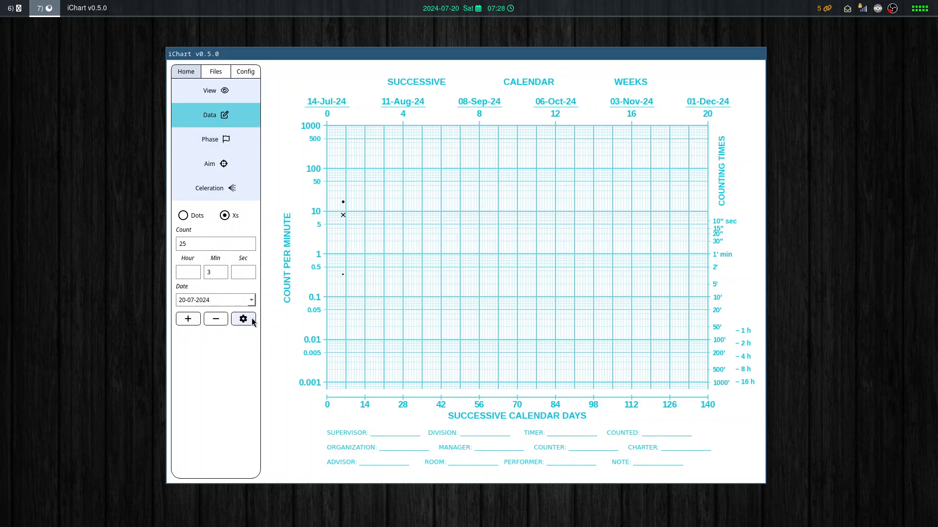
left_click(216, 71)
left_click(225, 263)
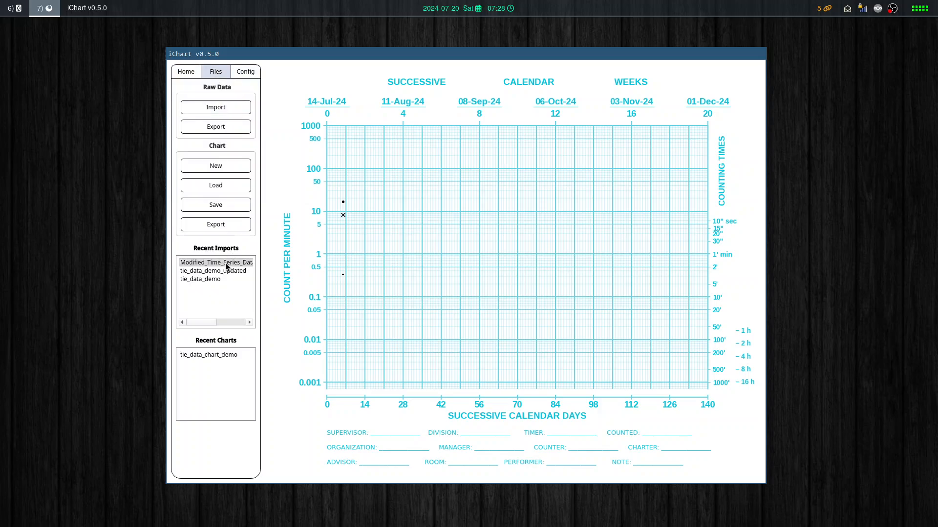
double_click(225, 263)
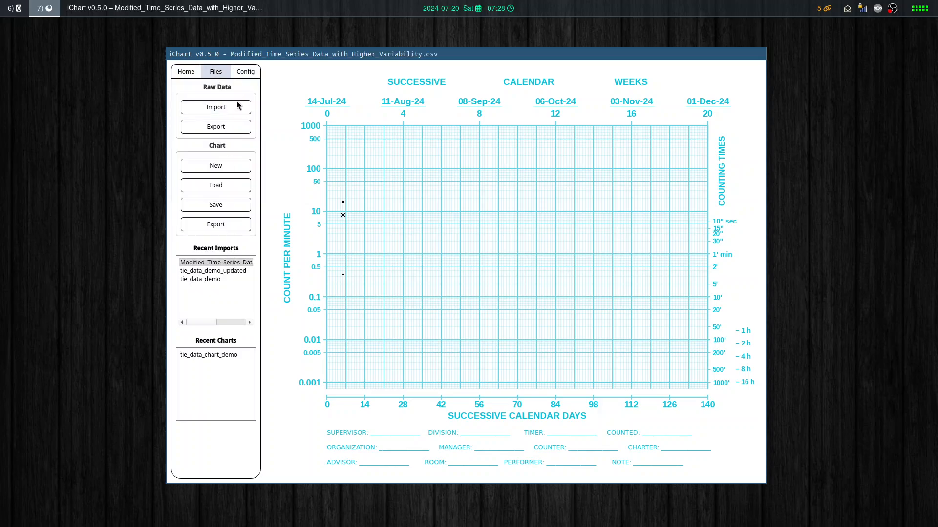
Set the dots' line style to NoLine for the whole charted date range in the data point styling.
left_click(186, 72)
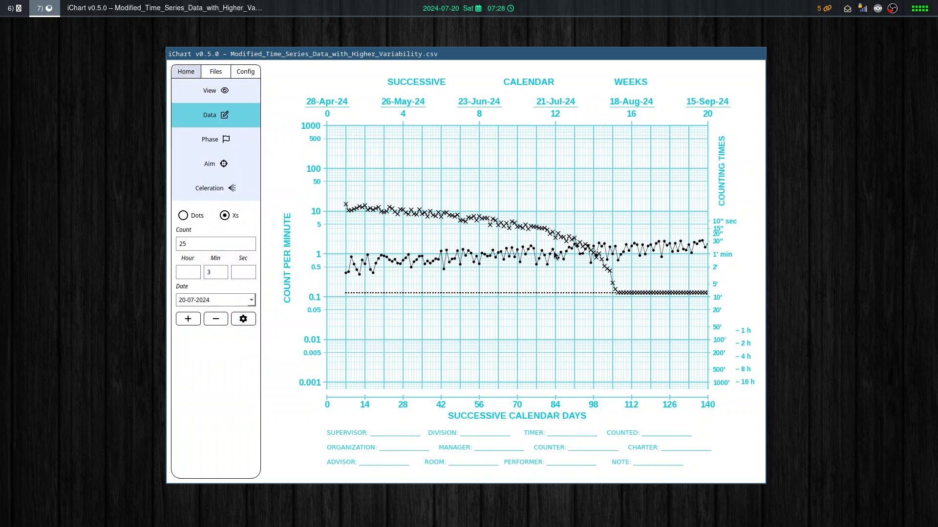
left_click(243, 319)
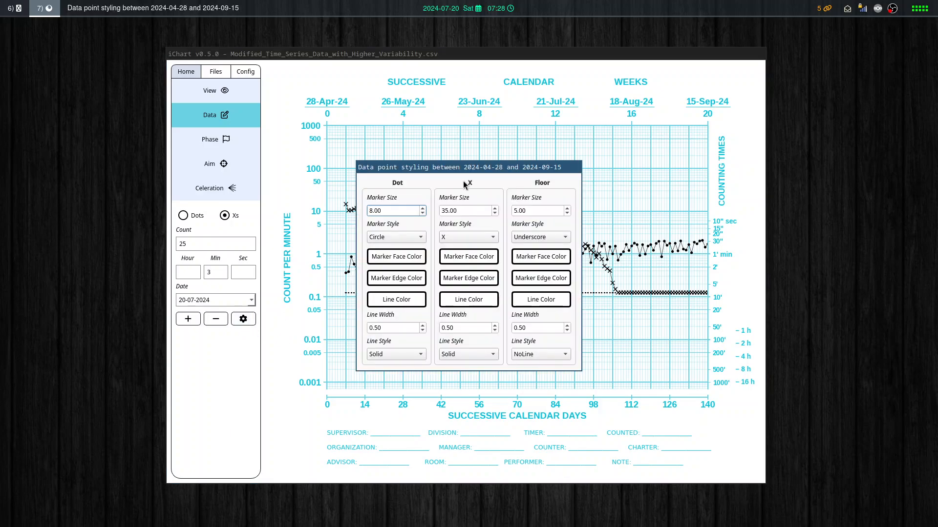
left_click_drag(439, 169, 690, 119)
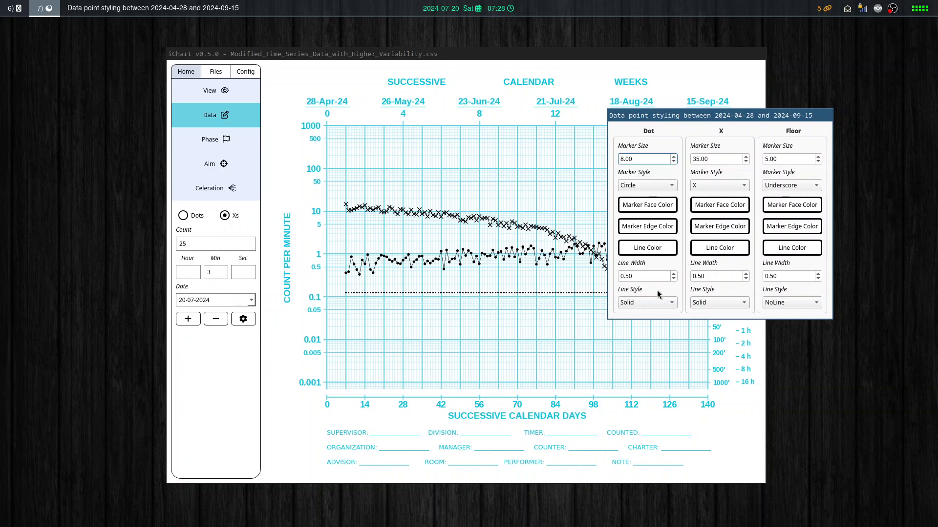
left_click(671, 307)
left_click(643, 340)
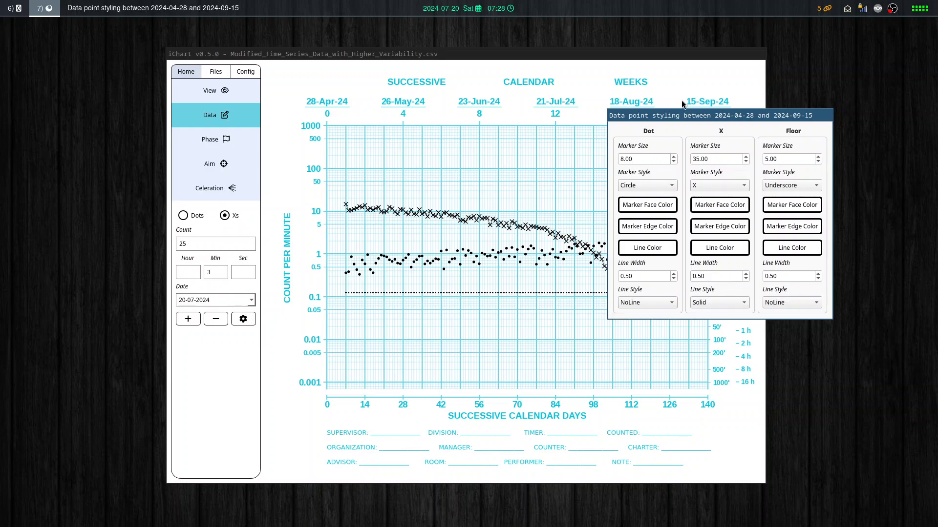
left_click_drag(686, 119, 667, 145)
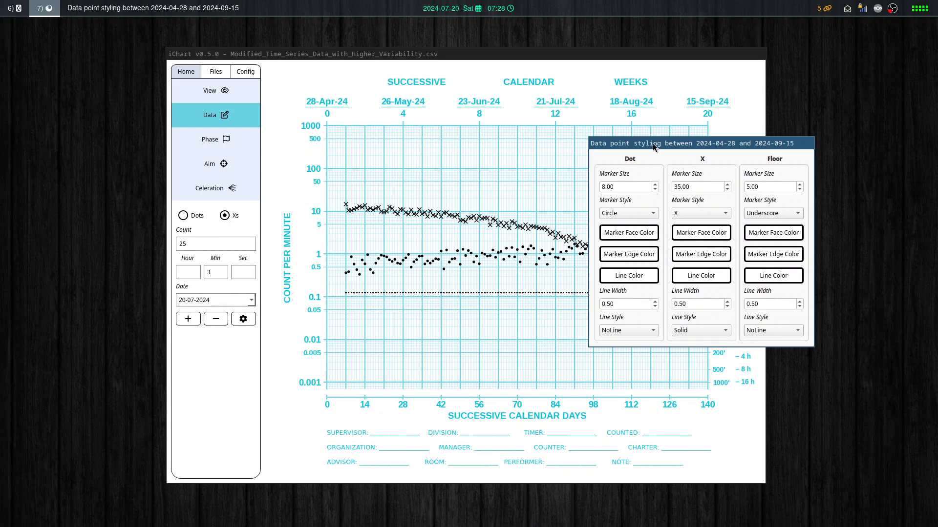
left_click_drag(653, 142, 640, 140)
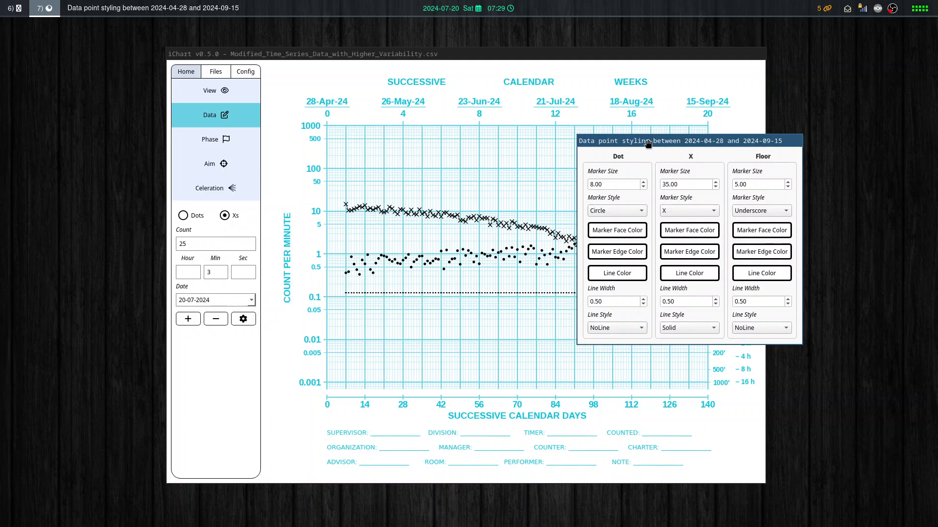
key("Escape")
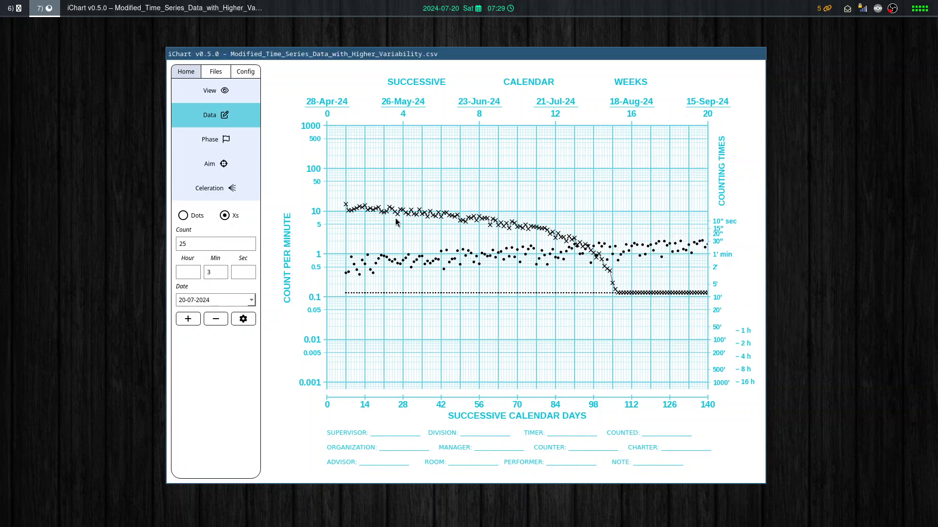
Select the range from 2024-05-21 to 2024-06-16 on the chart and set its X marker face color to red (#ff0000).
left_click(389, 198)
left_click(460, 194)
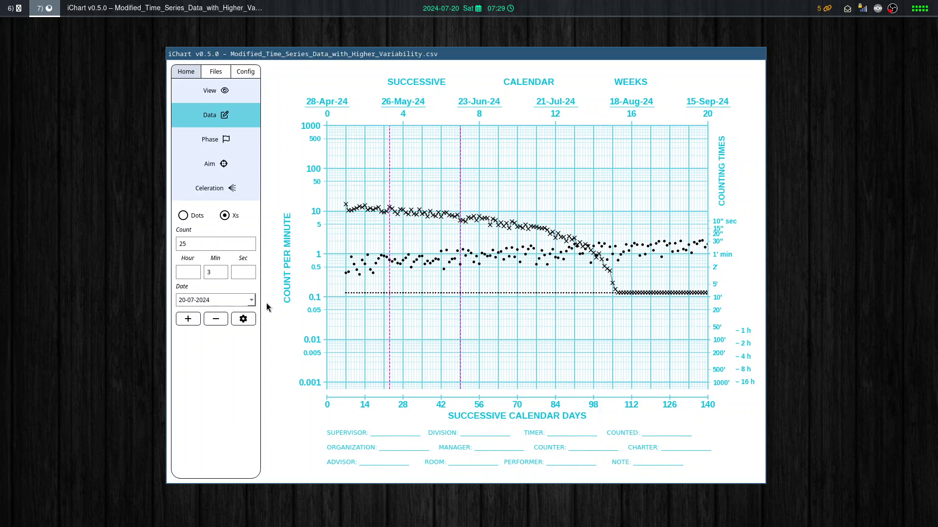
left_click(243, 319)
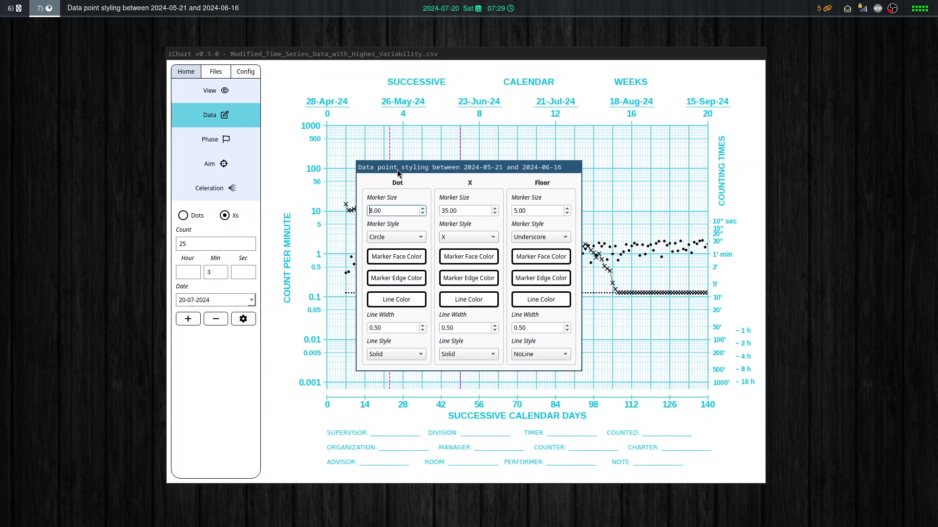
left_click_drag(396, 164, 634, 155)
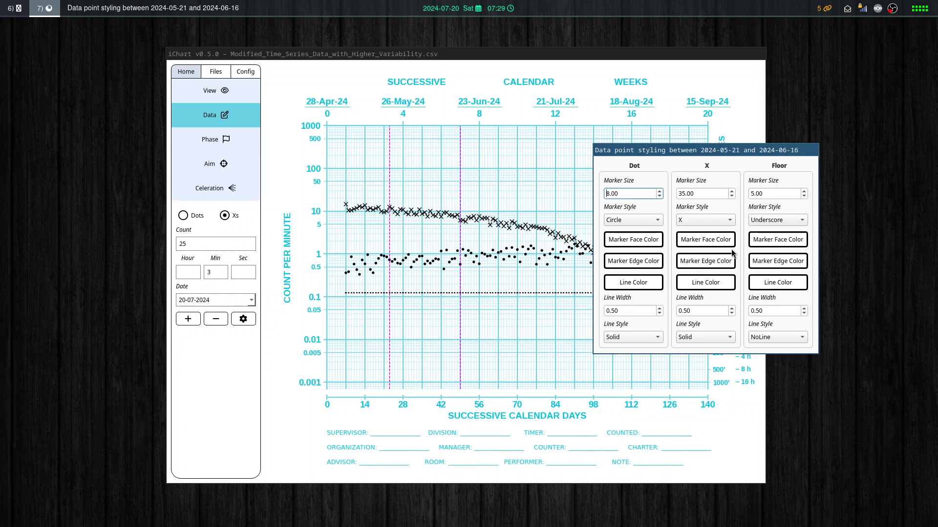
left_click(707, 244)
left_click(369, 236)
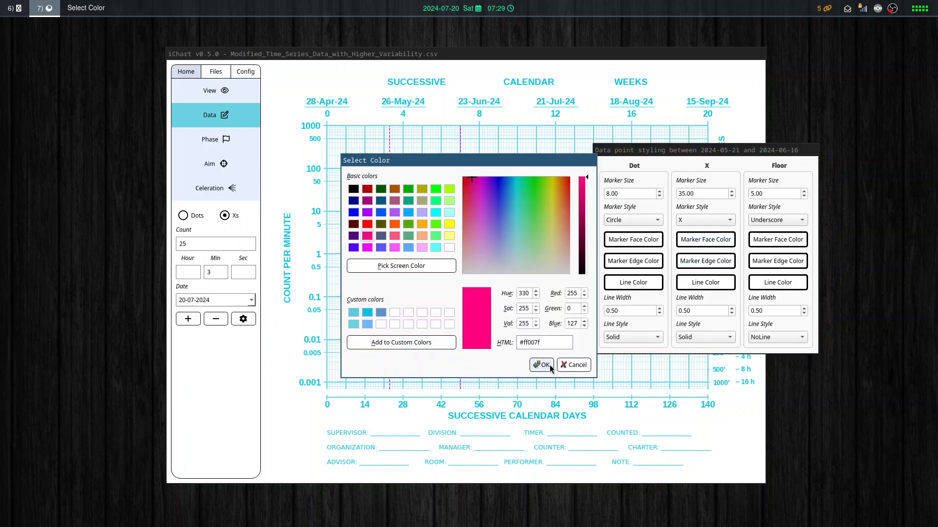
left_click(367, 226)
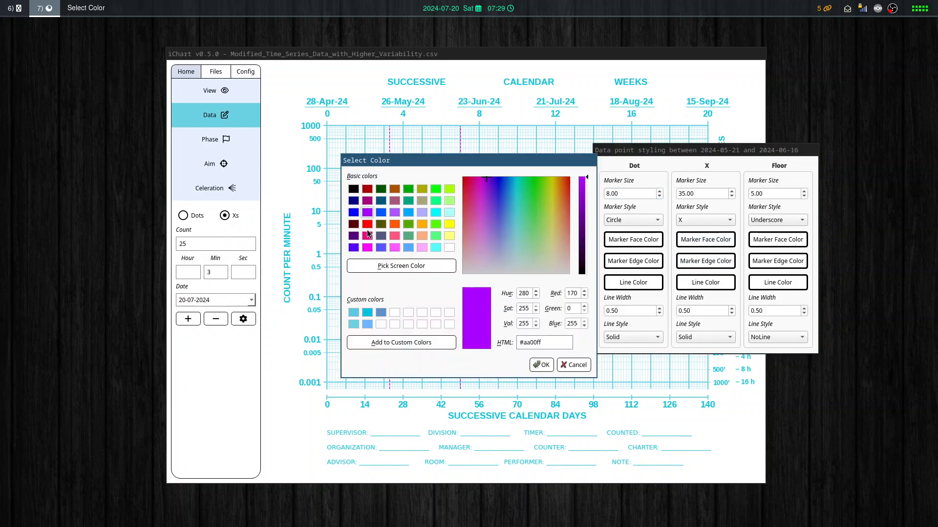
left_click(539, 372)
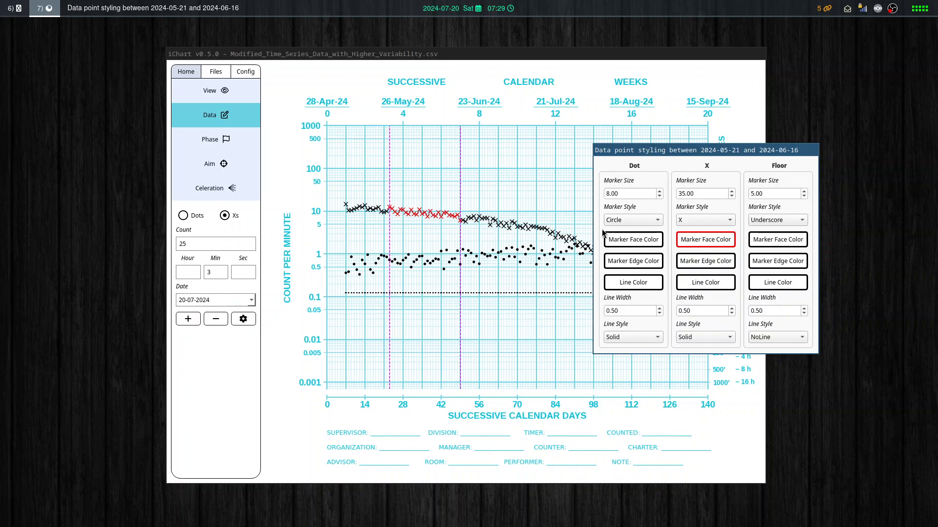
mouse_move(667, 153)
left_mouse_down()
mouse_move(661, 146)
mouse_move(669, 158)
left_mouse_up()
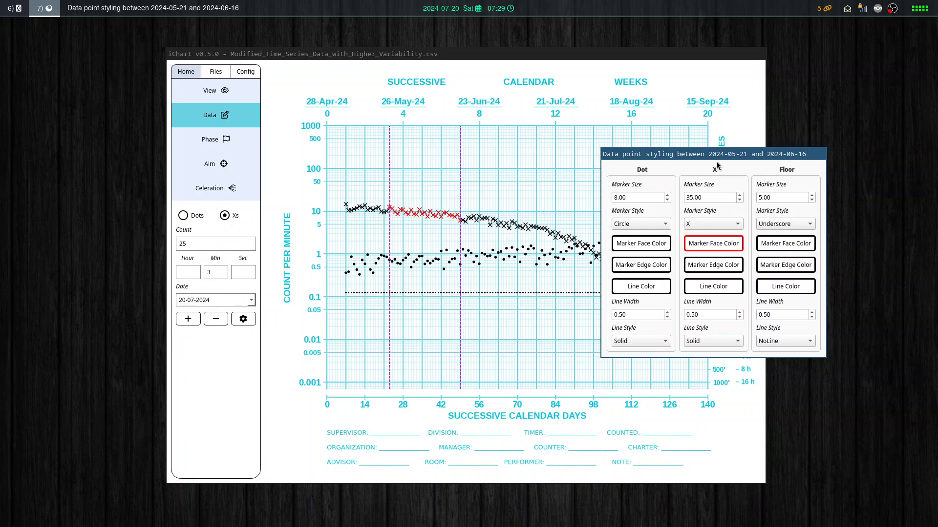
left_click_drag(721, 159, 709, 154)
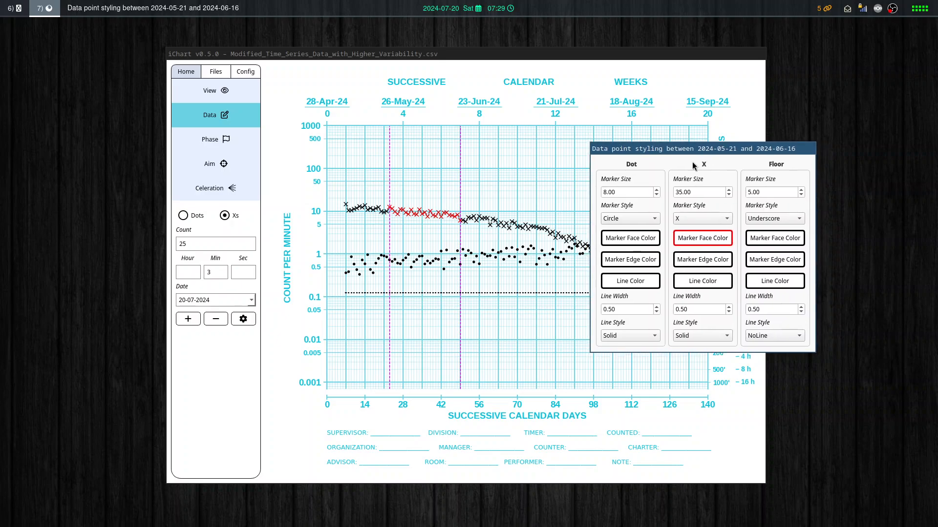
key("Escape")
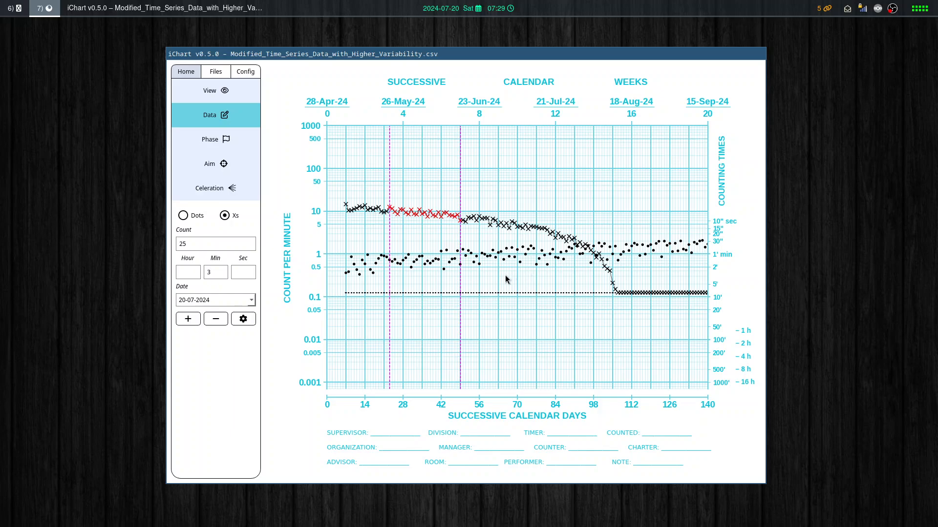
Switch to phase line editing and start a new blank chart in place of the imported data chart.
left_click(212, 141)
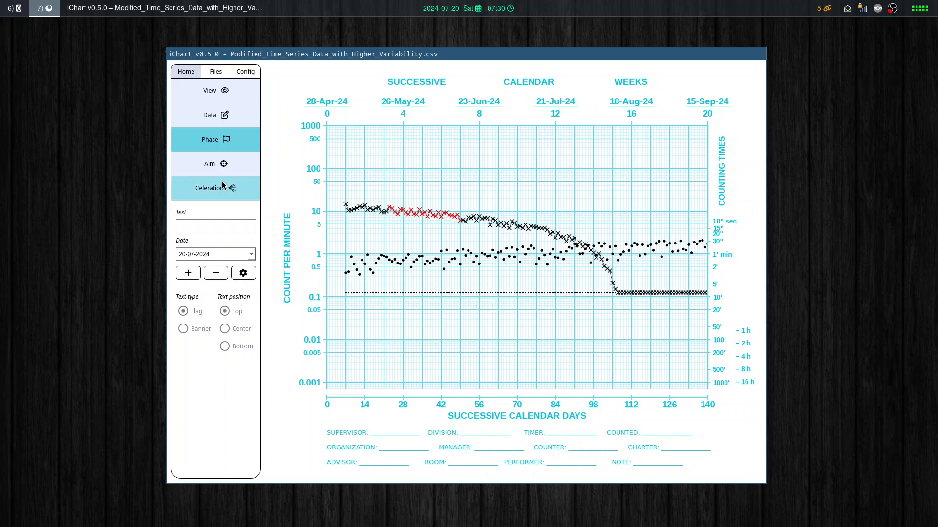
left_click(244, 71)
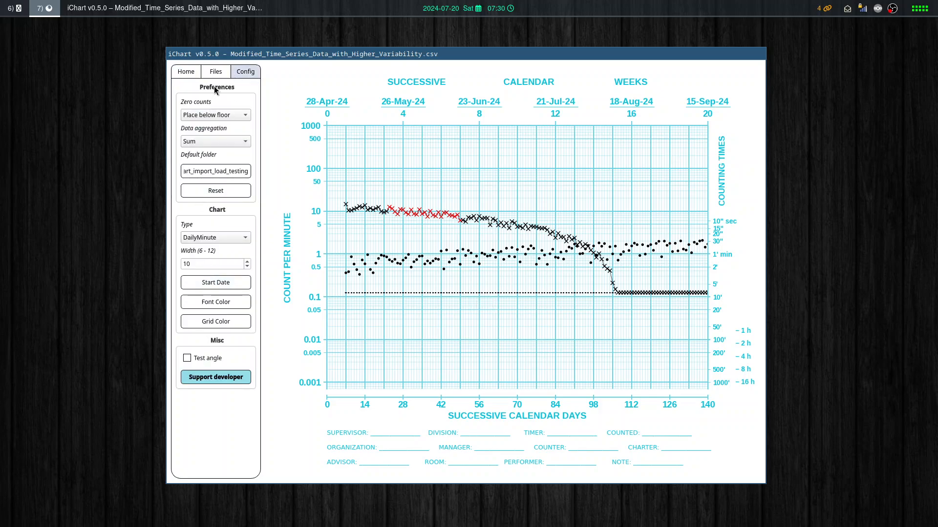
left_click(215, 71)
left_click(216, 165)
left_click(452, 285)
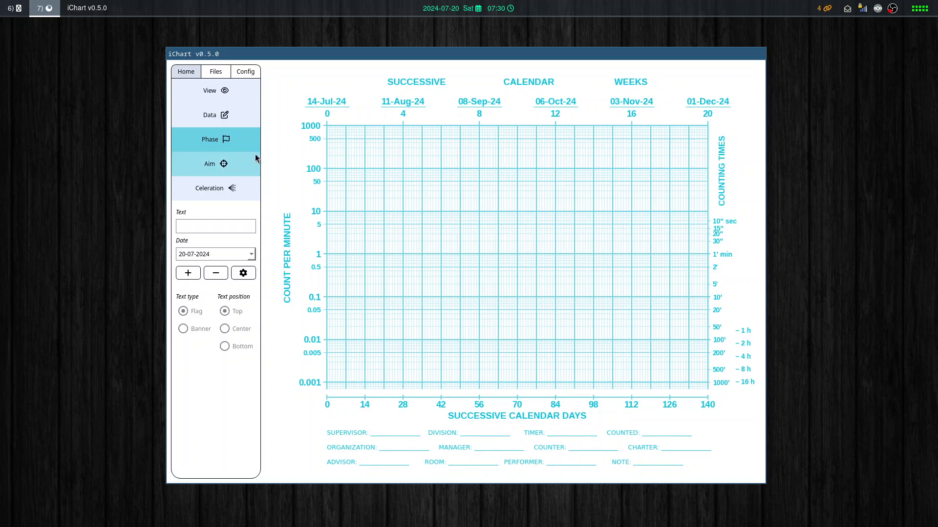
Try several phase line positions, add an unlabelled phase line at 20-09-2024, and remove it again.
left_click(450, 204)
left_click(531, 228)
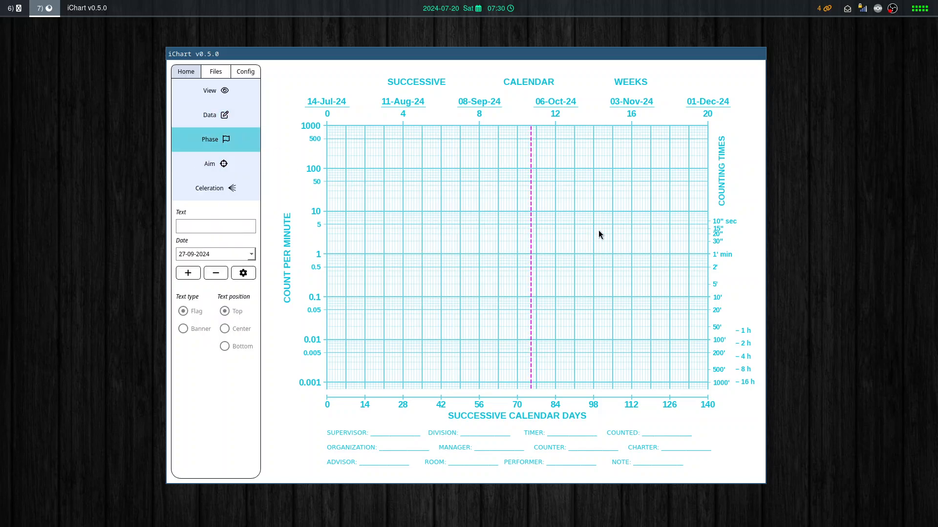
left_click(444, 266)
left_click(580, 257)
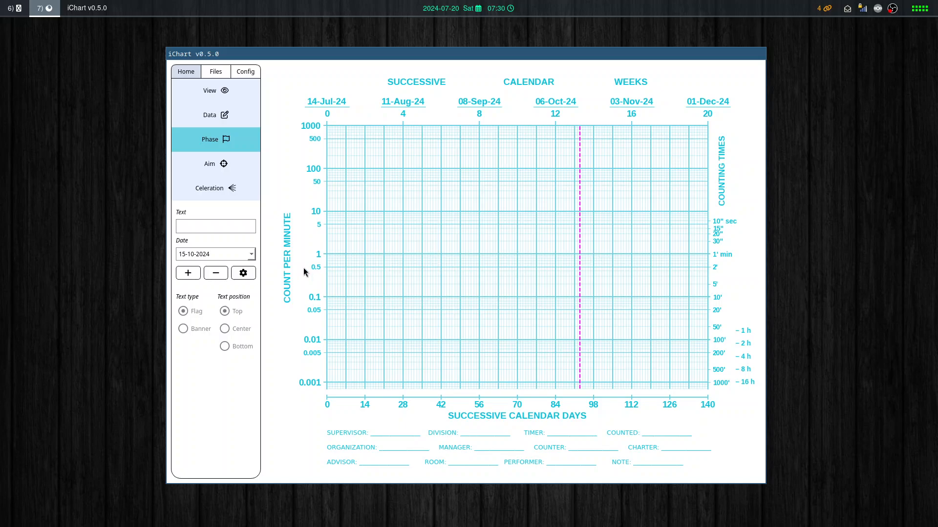
left_click(393, 270)
left_click(493, 266)
left_click(552, 246)
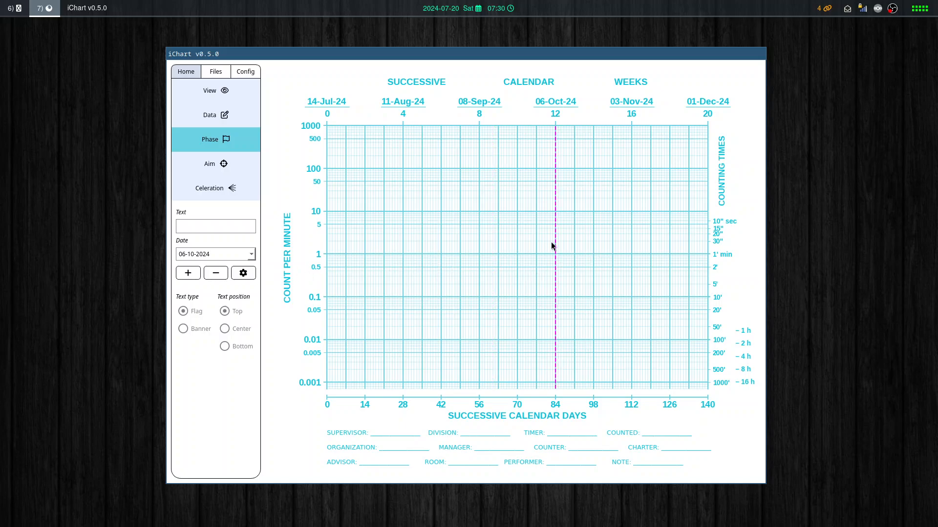
left_click(428, 276)
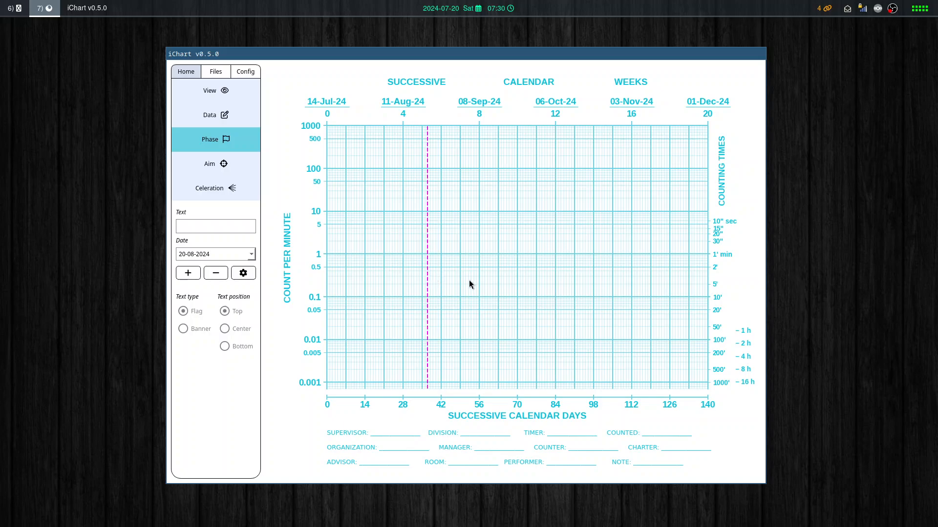
left_click(512, 285)
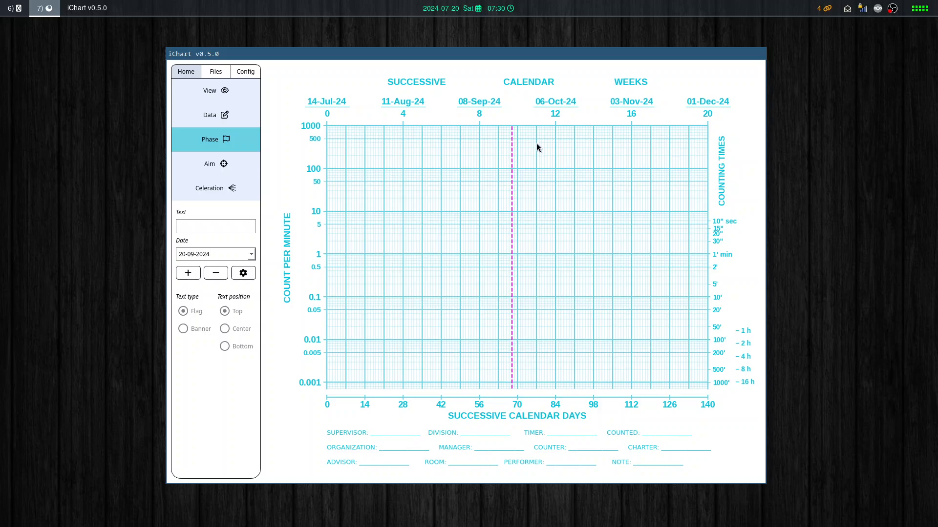
left_click(189, 274)
left_click(214, 273)
Enter "Intervention" as the phase line text and preview its flag on the chart, ending at 07-10-2024.
left_click(198, 225)
type("te")
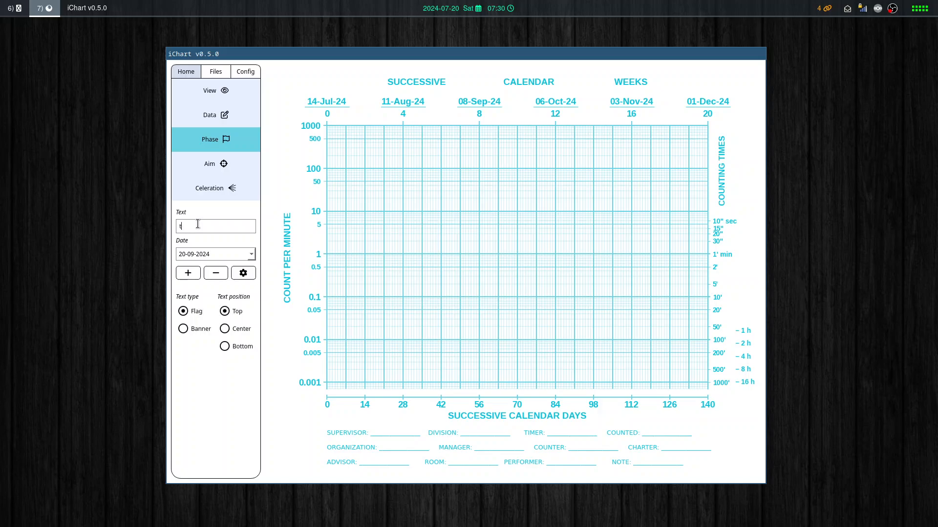
key("BackSpace")
type("Intervention")
left_click(429, 254)
left_click(477, 253)
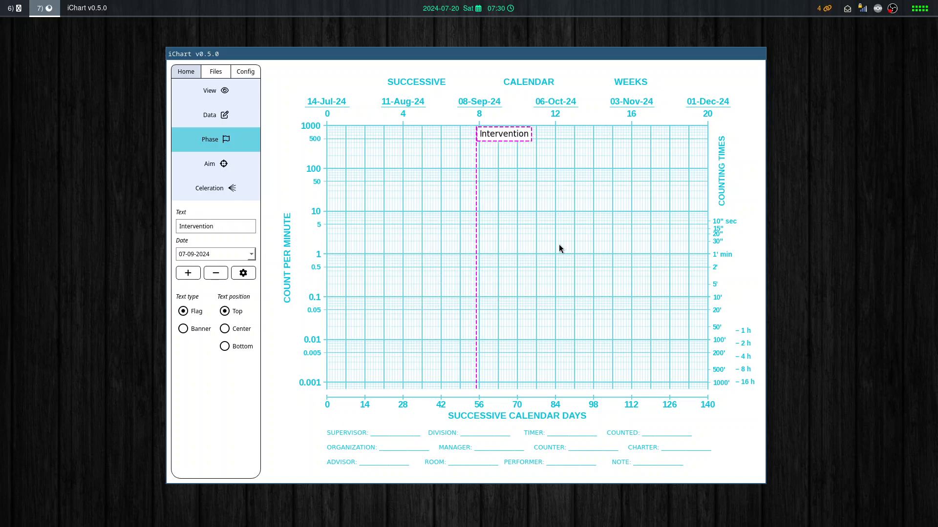
left_click(558, 244)
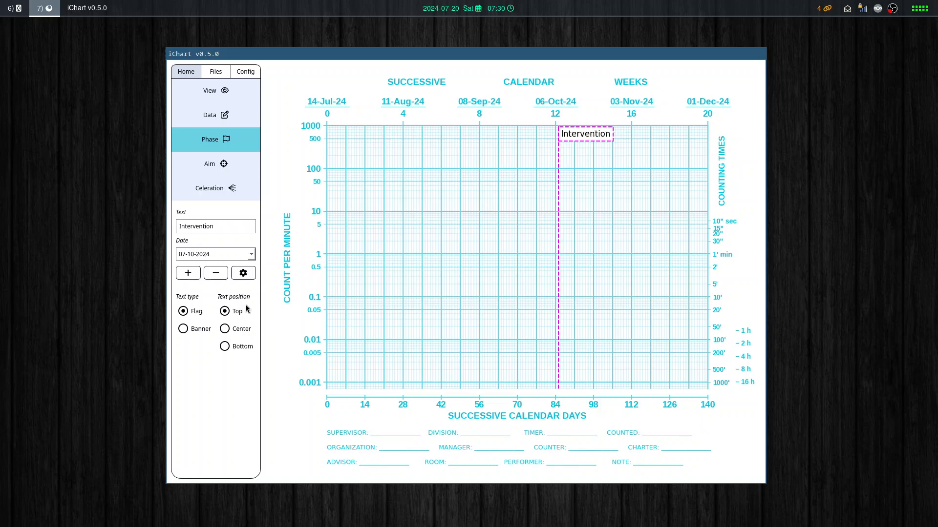
Change the phase line's text type to Banner and preview it at several dates, ending at 05-09-2024.
left_click(196, 330)
left_click(448, 243)
left_click(520, 245)
left_click(552, 244)
left_click(473, 261)
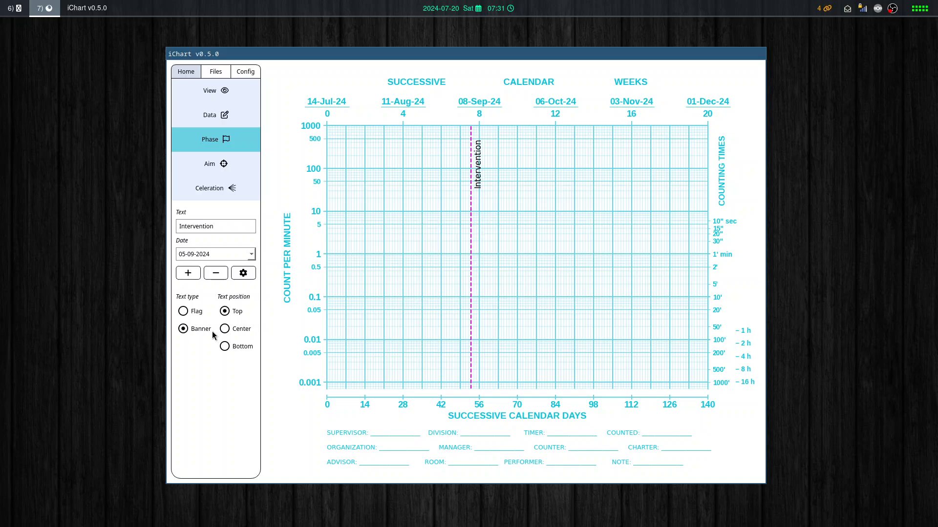
Try the Center text position for the banner, set it to Bottom, and preview the phase line at 21-08-2024.
left_click(233, 331)
left_click_drag(459, 277, 505, 272)
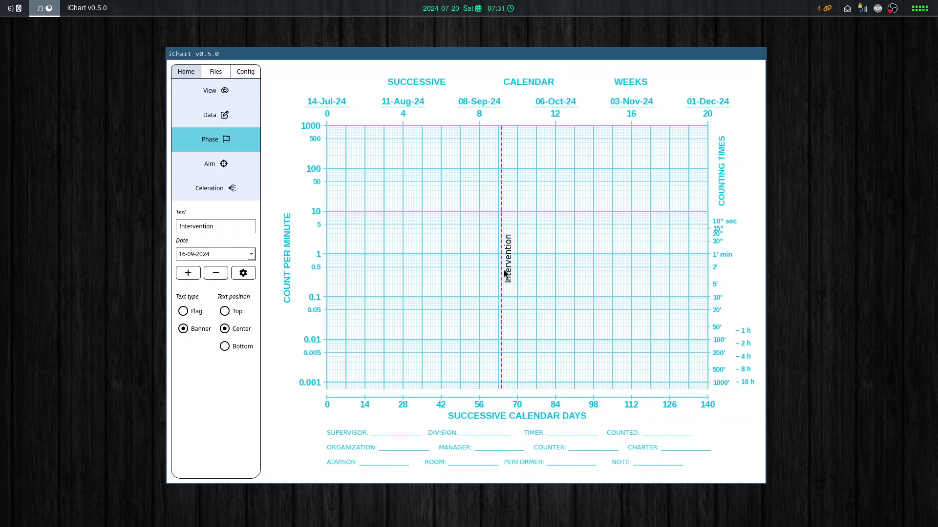
left_click_drag(614, 260, 411, 276)
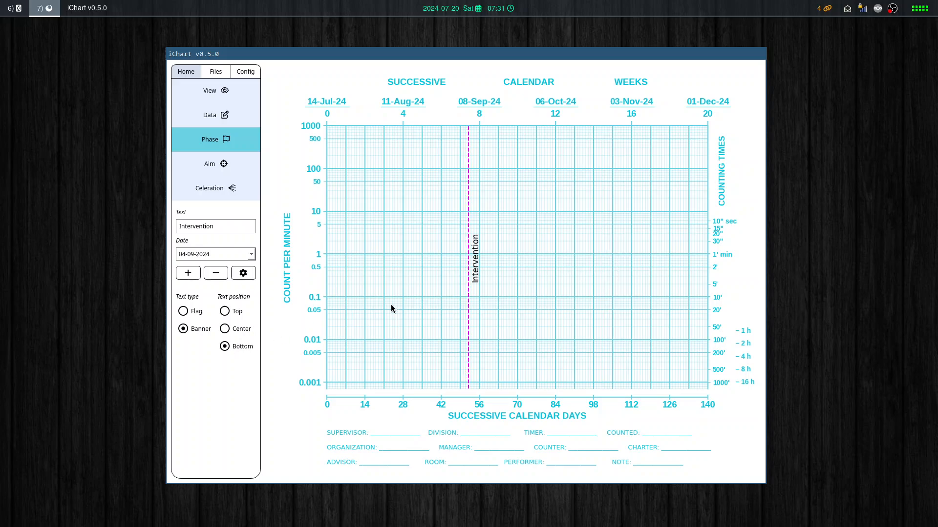
left_click(548, 255)
left_click(432, 250)
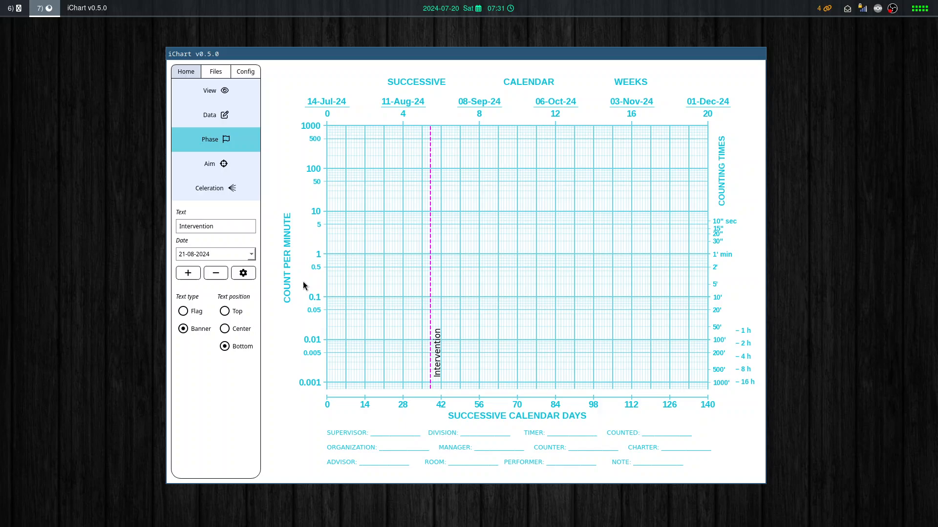
Add the Intervention phase line at 21-08-2024, remove it, and preview other dates, ending at 01-09-2024.
left_click(185, 279)
left_click(216, 274)
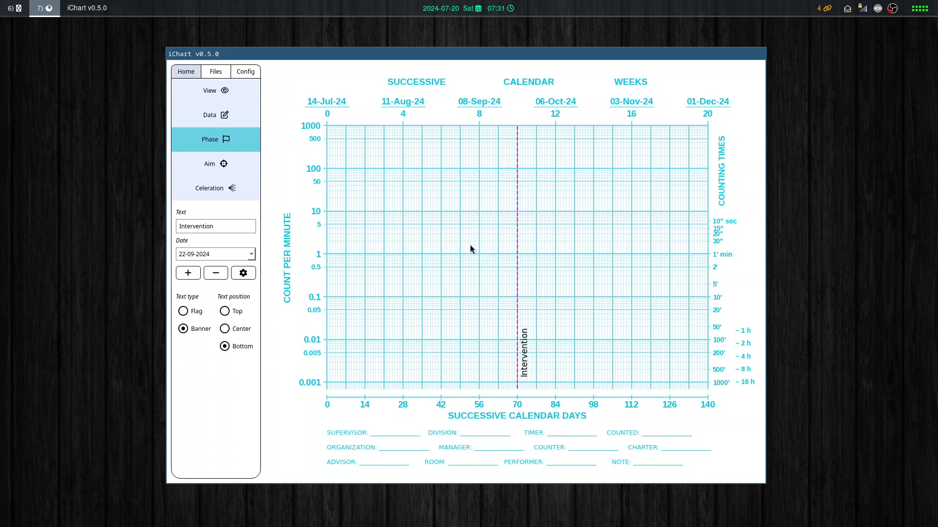
left_click(496, 244)
left_click(434, 217)
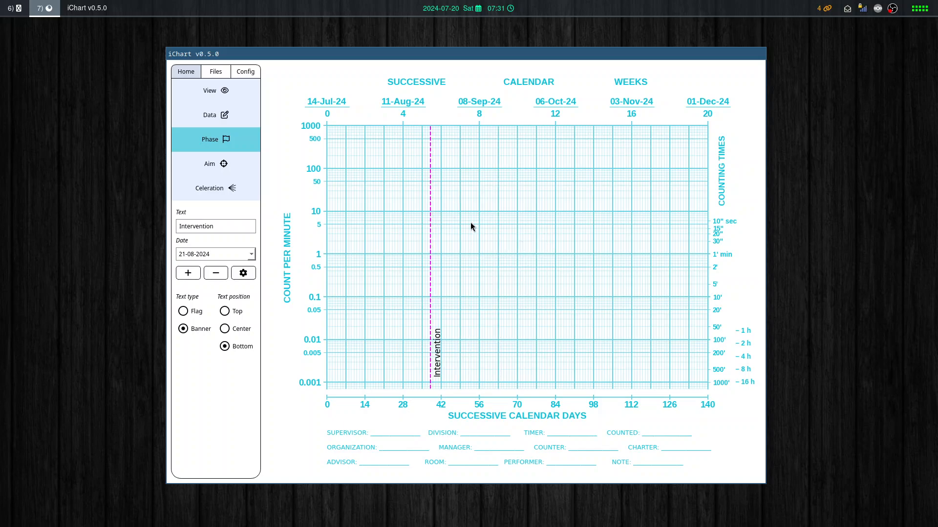
left_click(571, 226)
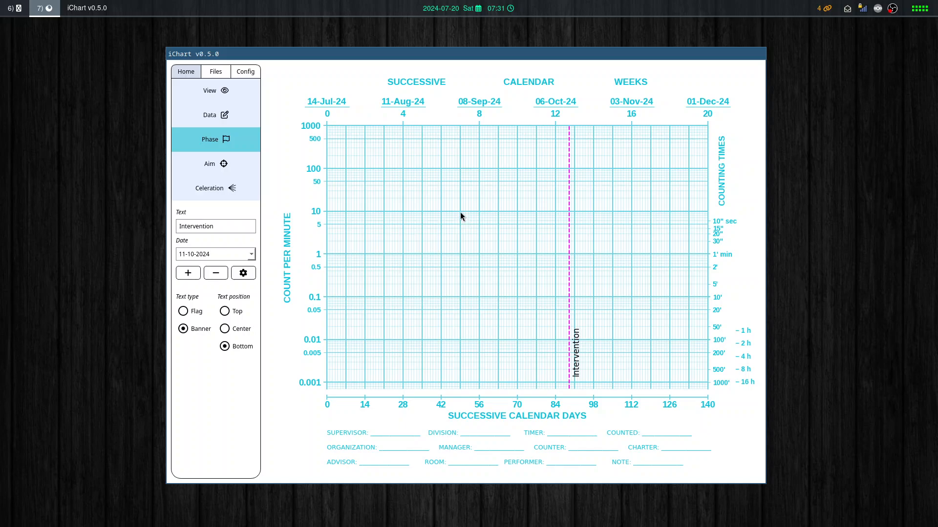
left_click(460, 213)
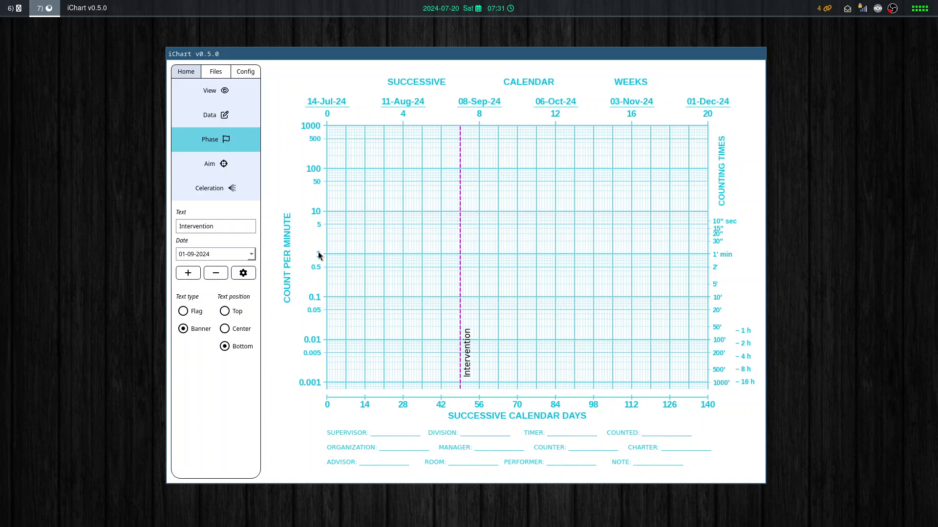
Choose 09-09-2024 as the date and add the Intervention banner phase line to the chart.
left_click(251, 255)
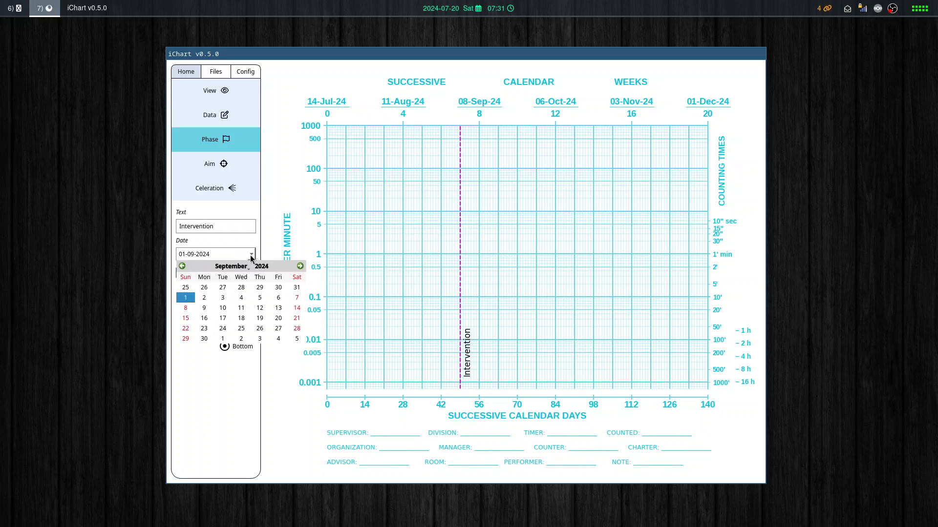
left_click(204, 308)
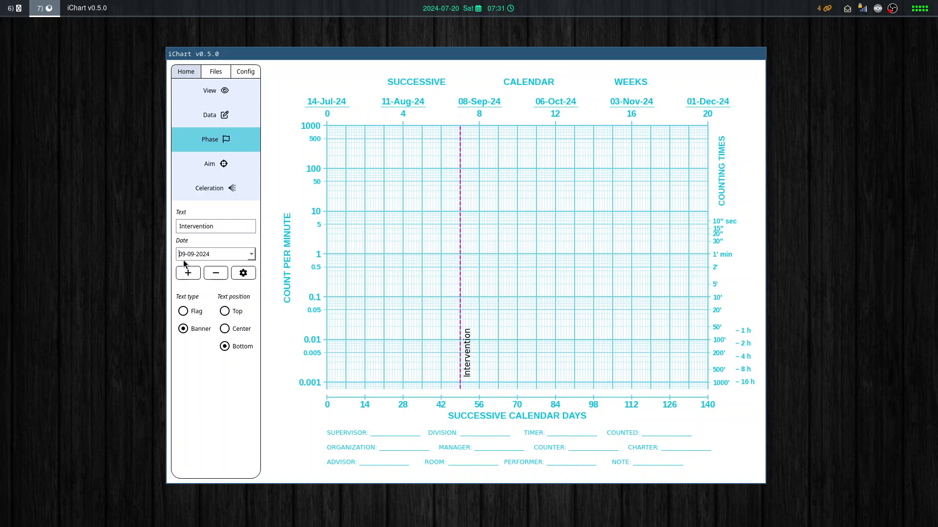
left_click(184, 274)
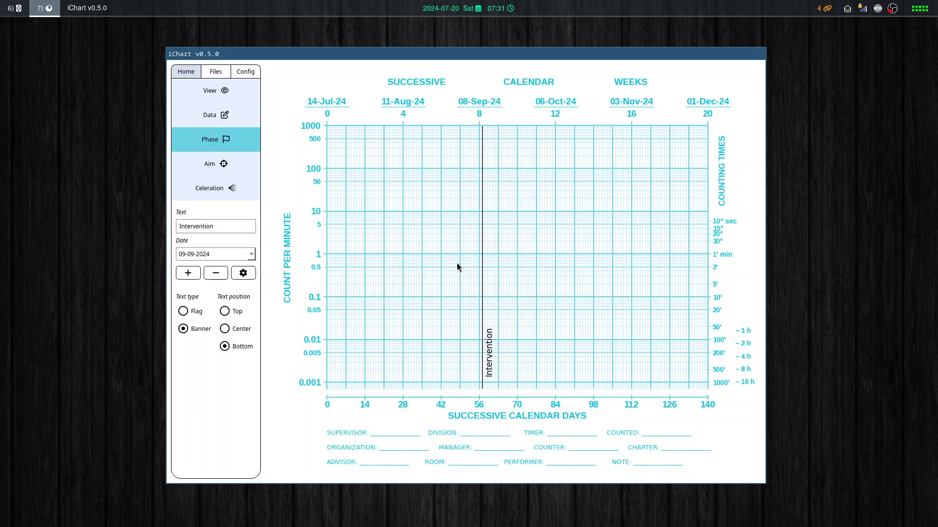
Reconfigure the 2024-09-09 phase line with the text "Text" and a Dashed line style, and close its configuration.
left_click(251, 278)
left_click_drag(502, 119, 701, 110)
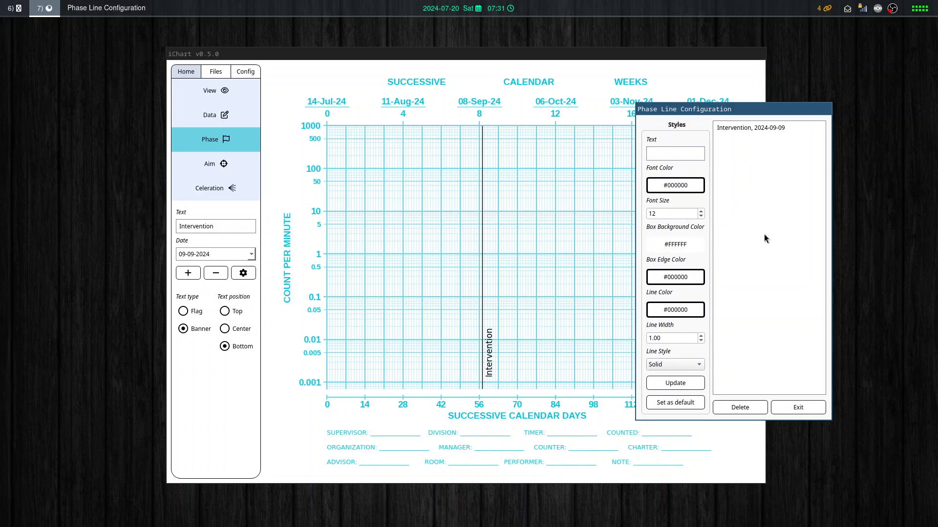
left_click(730, 128)
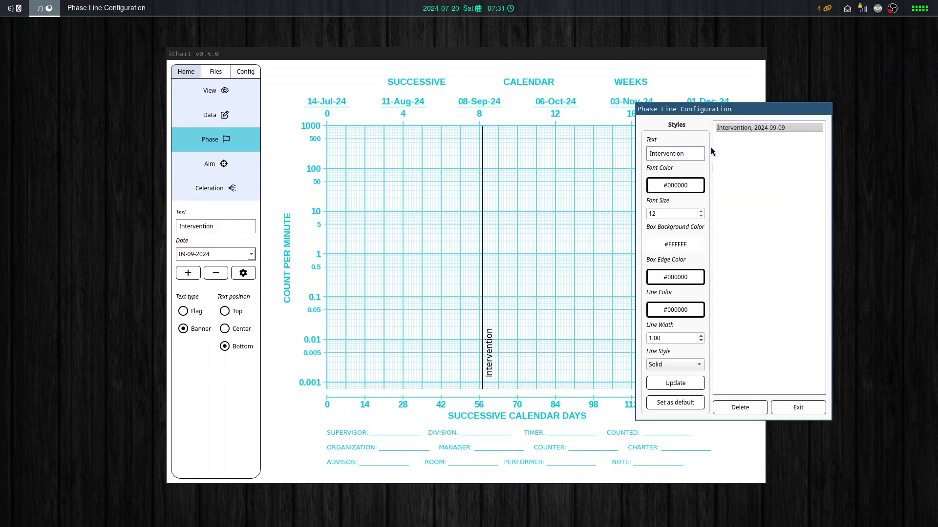
key("Tab")
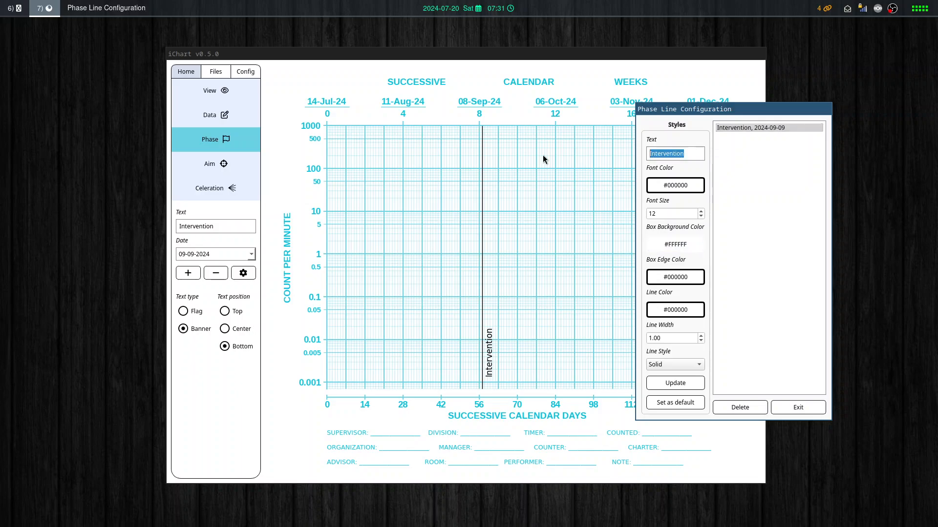
type("Text")
left_click(687, 365)
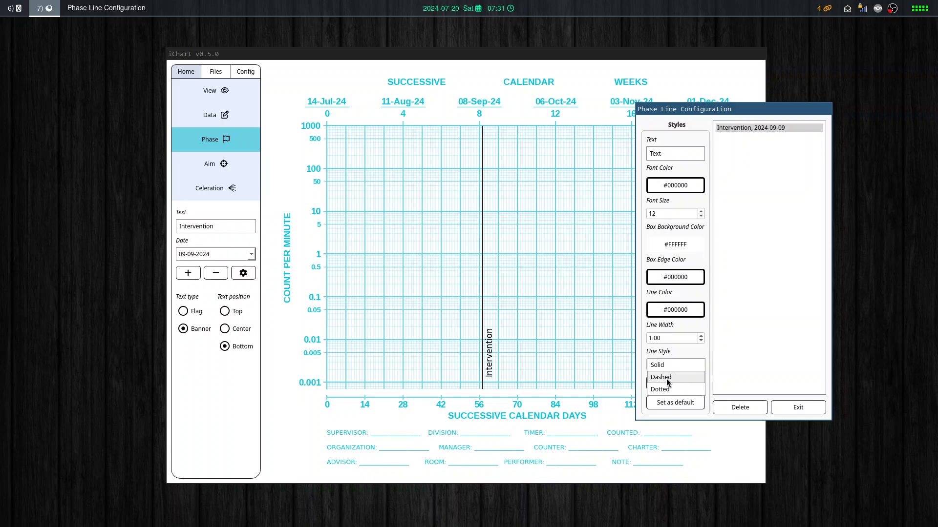
left_click(669, 378)
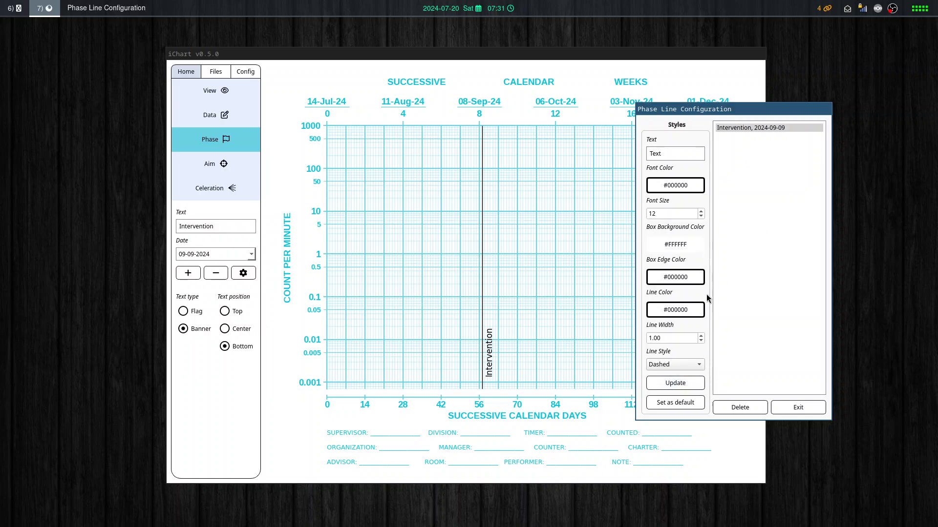
left_click(691, 384)
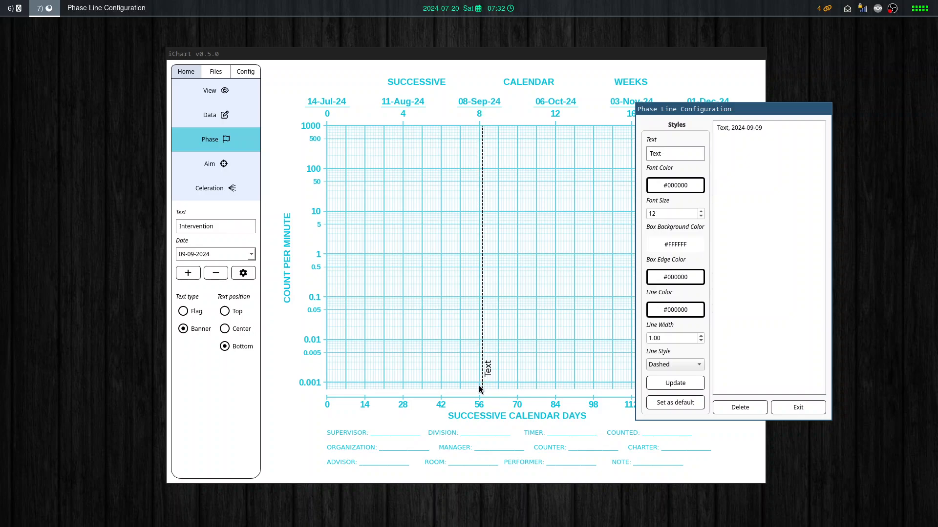
left_click(743, 126)
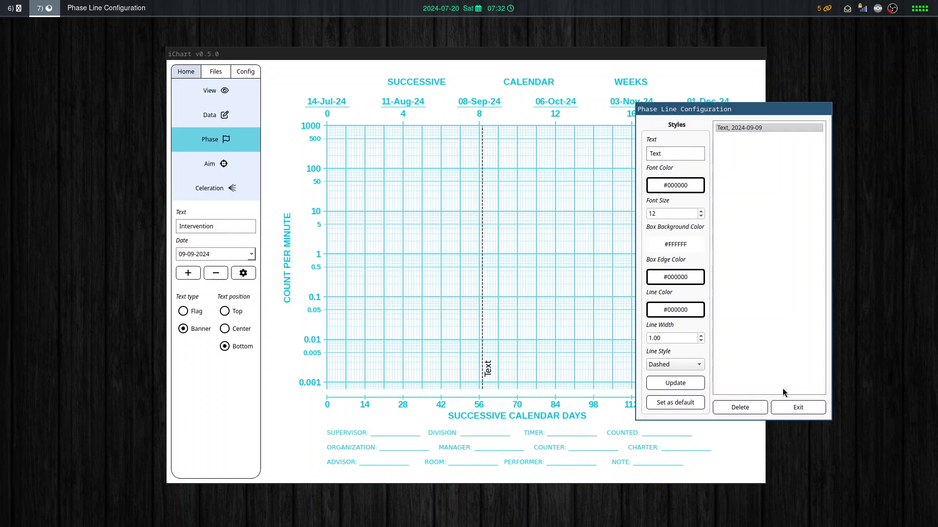
left_click(799, 410)
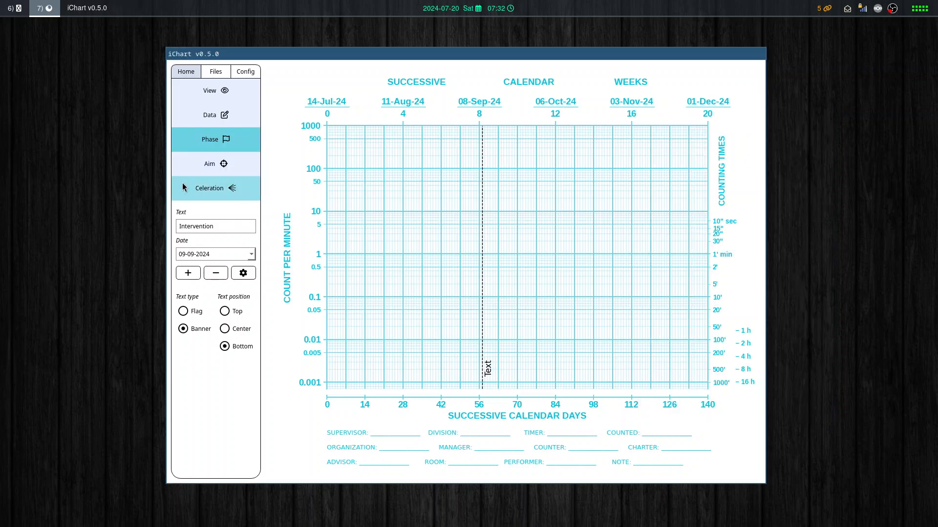
Remove the phase line at 09-09-2024 from the chart and switch to the aim settings.
left_click(200, 168)
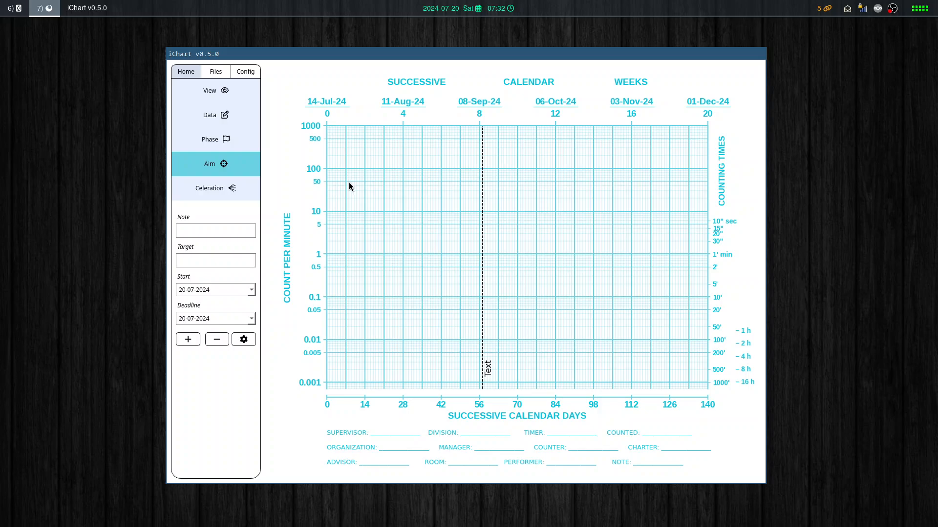
left_click(210, 141)
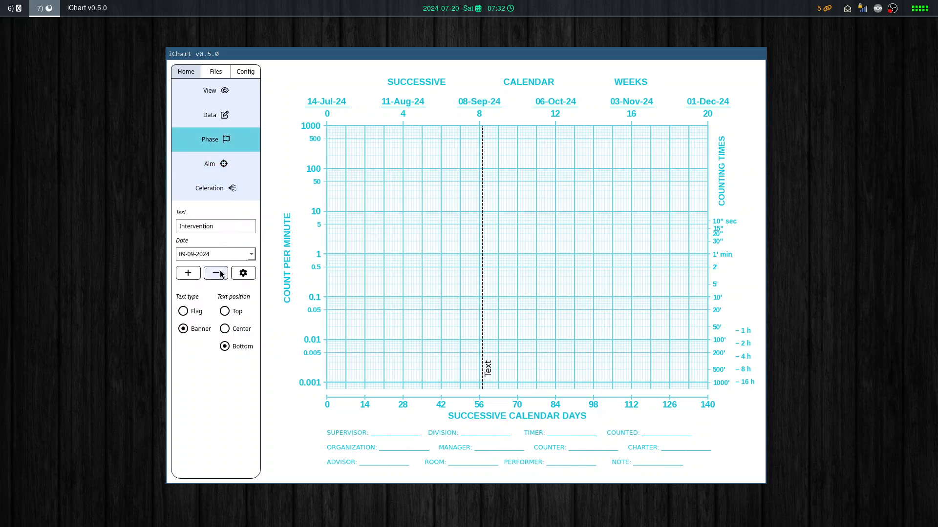
left_click(224, 270)
left_click(215, 164)
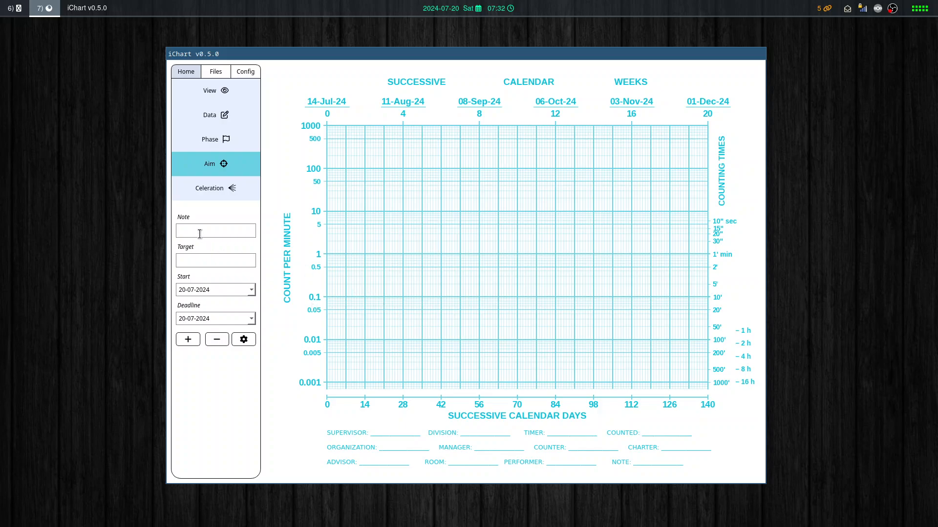
Add an aim with the note "text" at a target of about 2, running from 21-08-2024 to 17-10-2024.
type("xt")
left_click(430, 240)
left_click(582, 241)
left_click(188, 339)
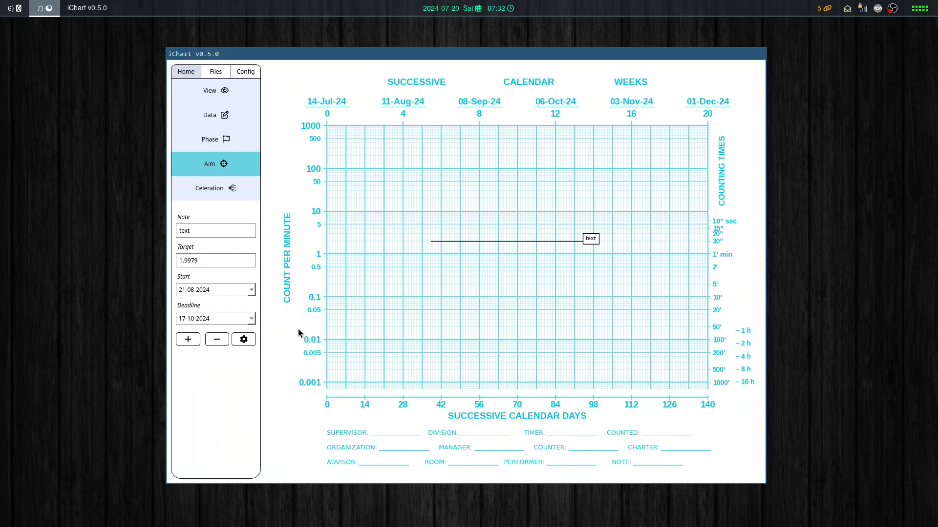
Review the aim configuration, close it, and highlight the aim's target value.
left_click(244, 339)
left_click_drag(475, 114, 764, 103)
key("Escape")
left_click_drag(215, 255, 168, 251)
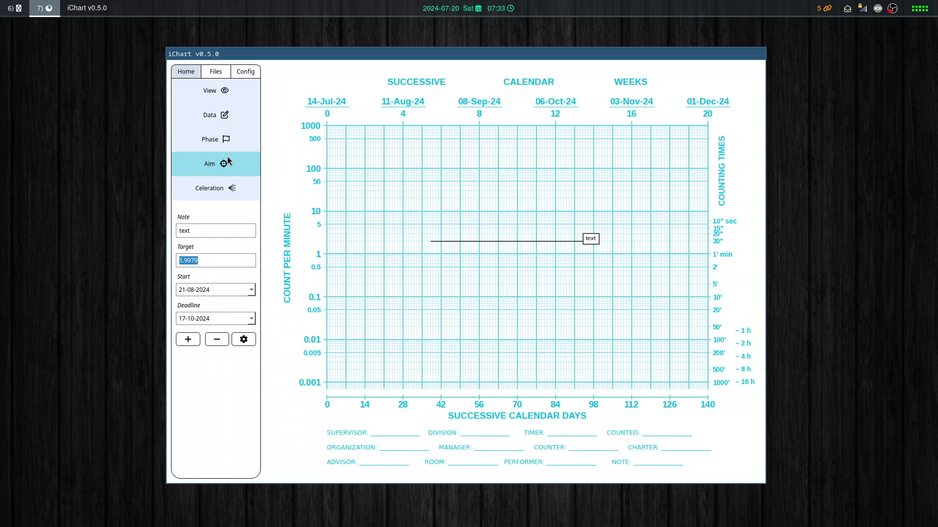
Add a second "text" aim from 02-08-2024 to 08-10-2024 with target 2, and remove both aims from the chart.
left_click(378, 295)
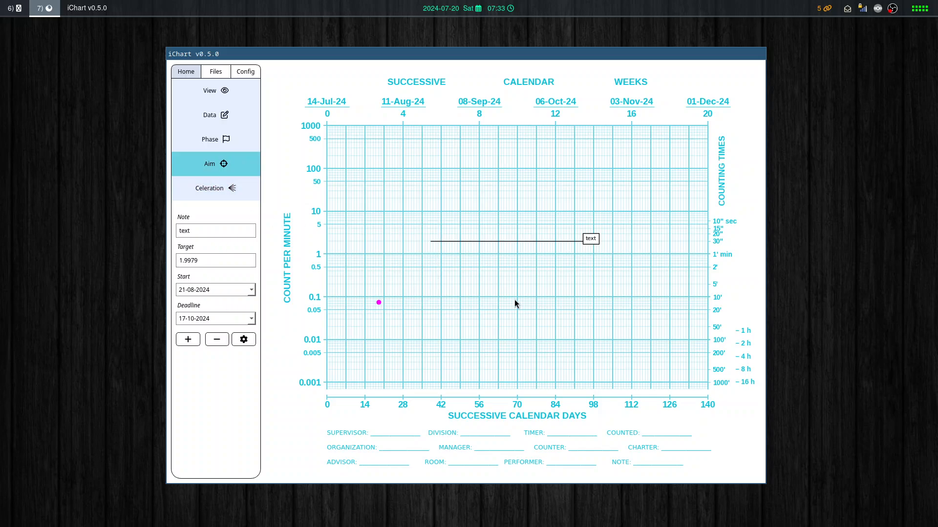
left_click(560, 295)
left_click(207, 256)
key("ctrl+a")
type("2")
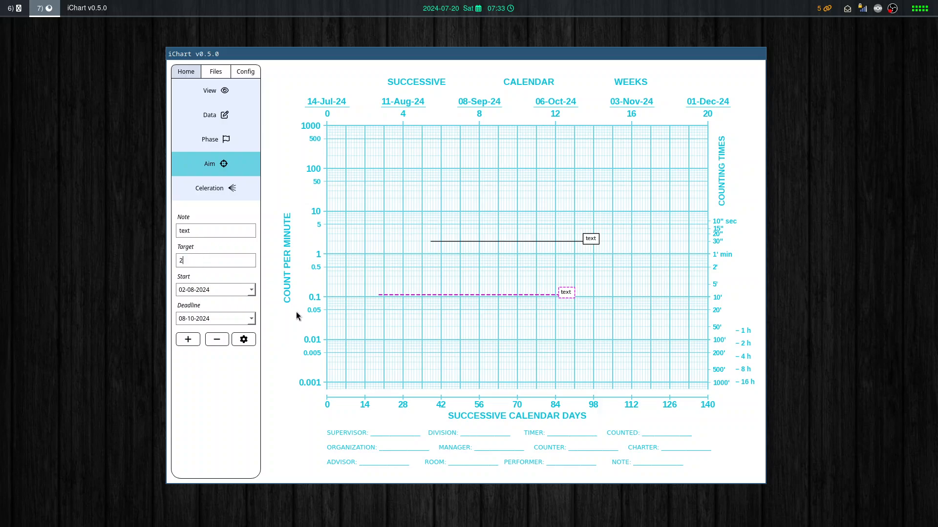
left_click(185, 339)
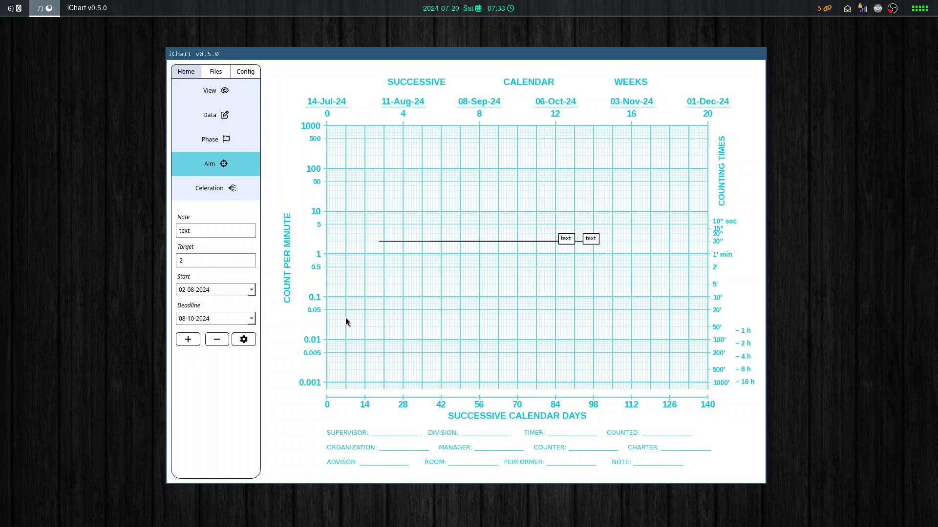
left_click(224, 341)
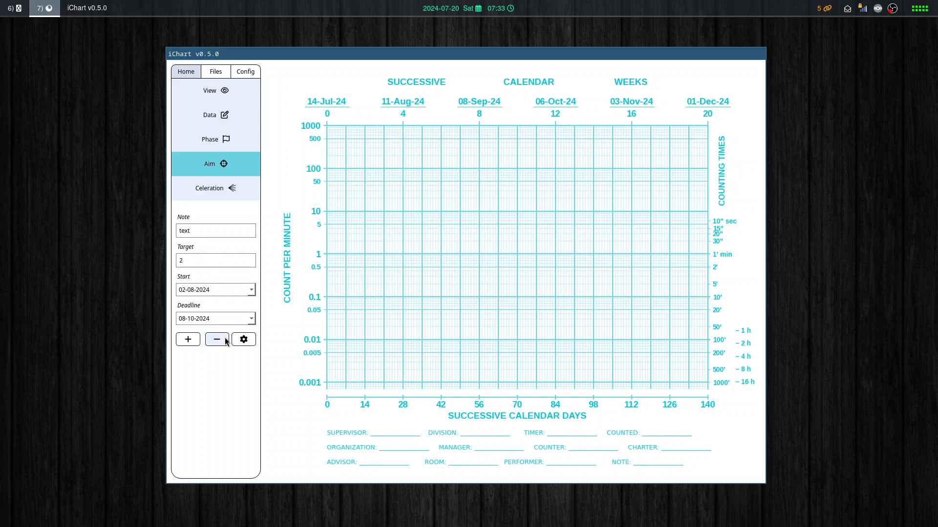
Load the recent import Modified_Time_Series_Data_with_Higher_Variability and return to the celeration settings.
left_click(218, 190)
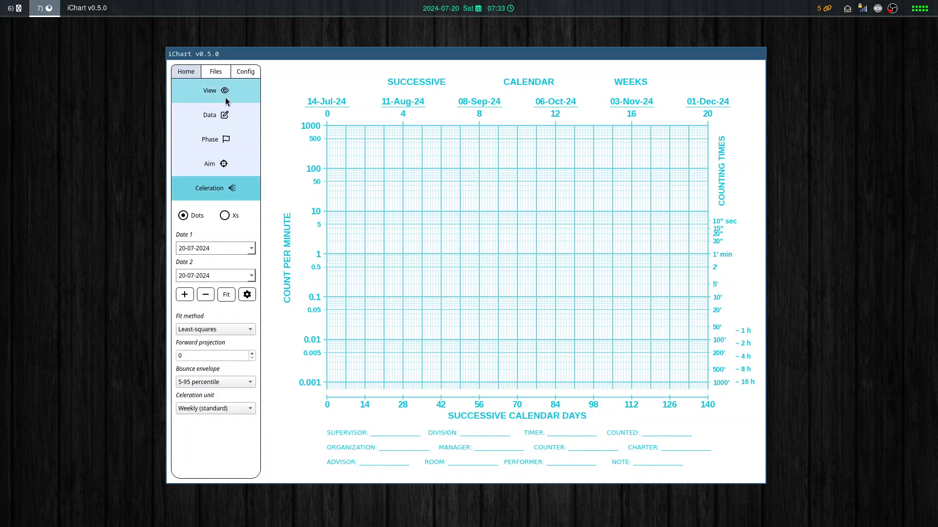
left_click(218, 73)
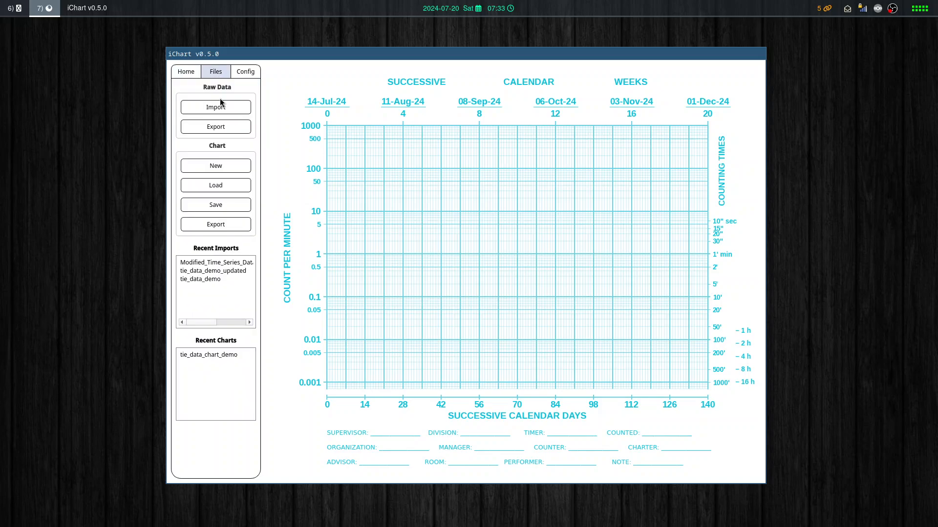
left_click(218, 264)
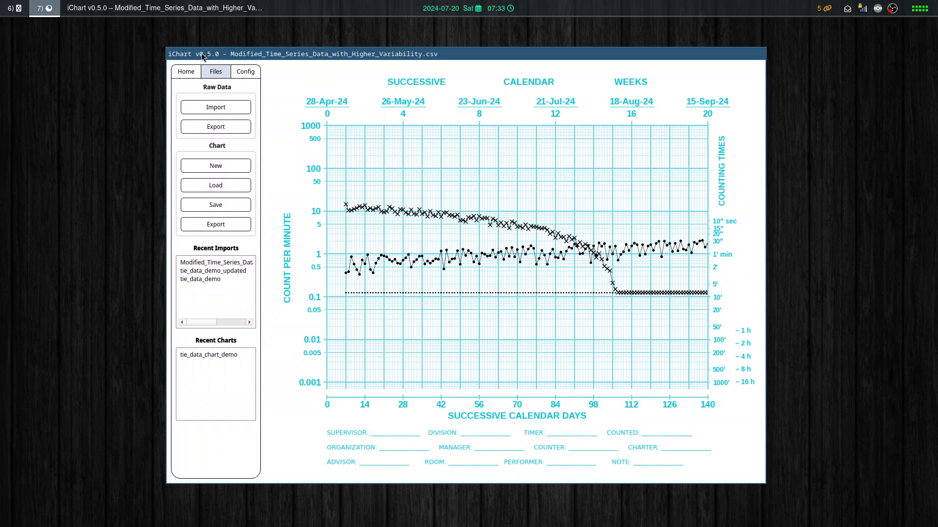
left_click(183, 72)
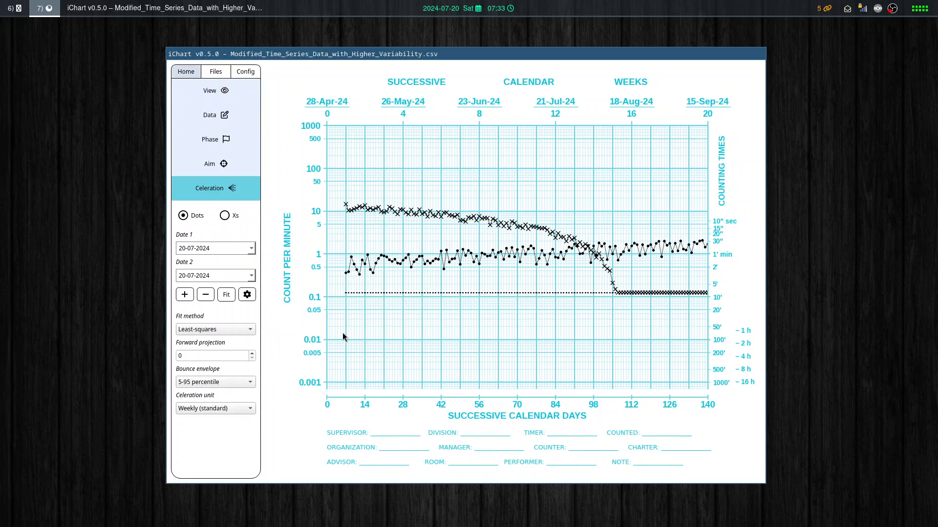
Examine the celeration settings, including the dots and Xs choice, the fit methods and the forward projection.
left_click(224, 217)
left_click(239, 330)
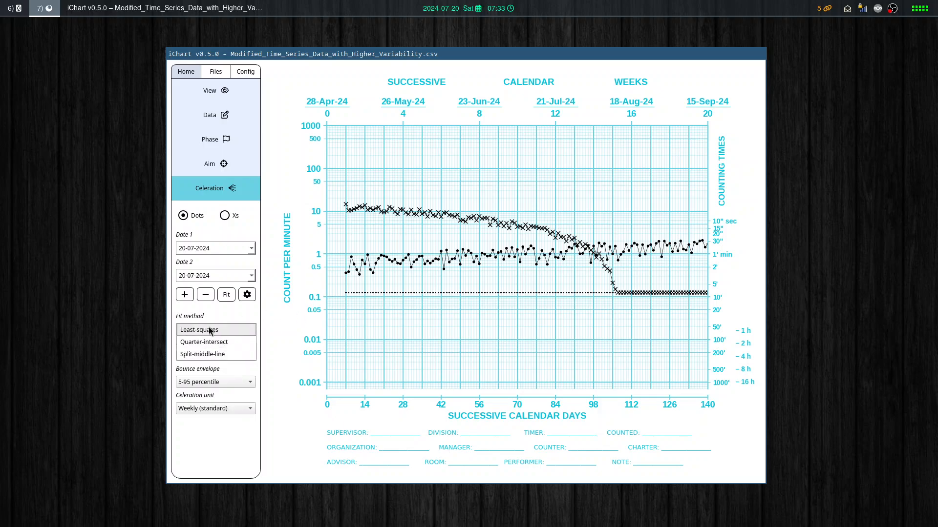
left_click(218, 315)
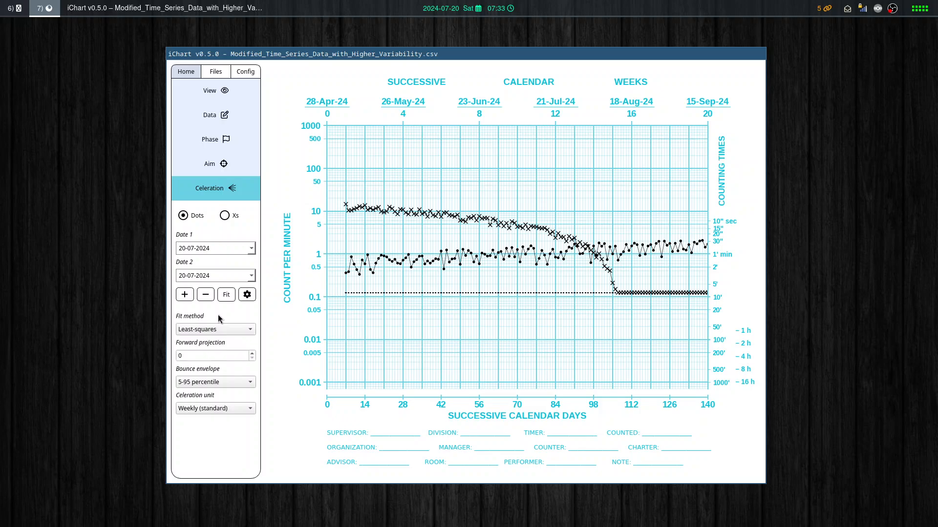
double_click(182, 356)
left_click(227, 429)
Fit a least-squares celeration line to the dots from 05-05-2024 to 12-05-2024 with a forward projection of 10.
left_click(345, 288)
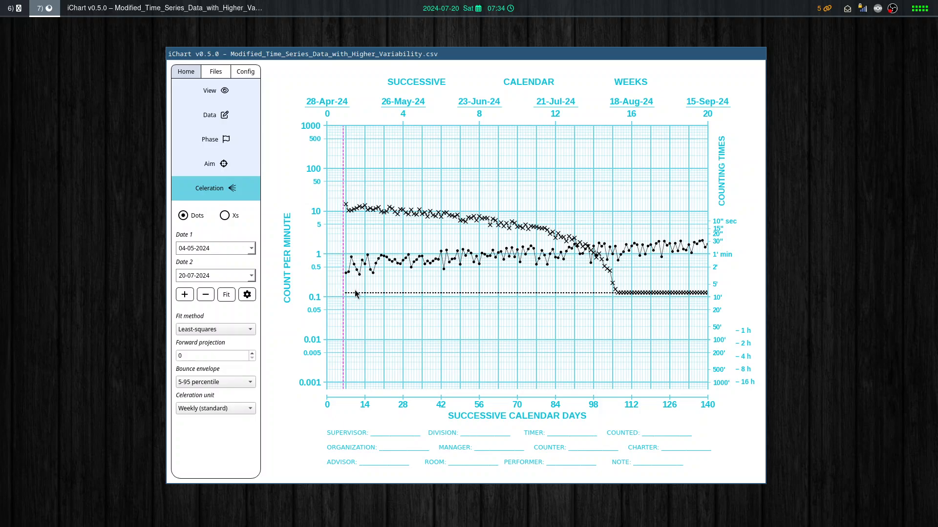
key("Right")
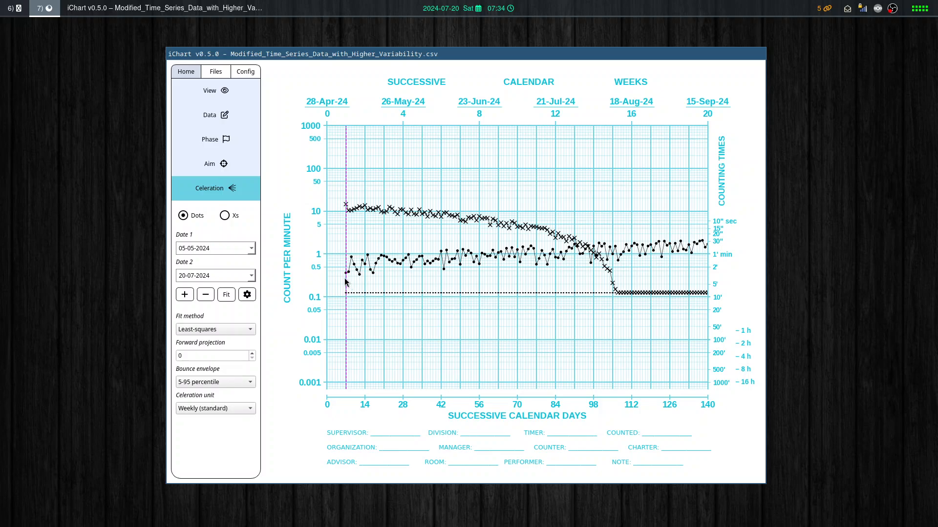
left_click(366, 283)
left_click(233, 352)
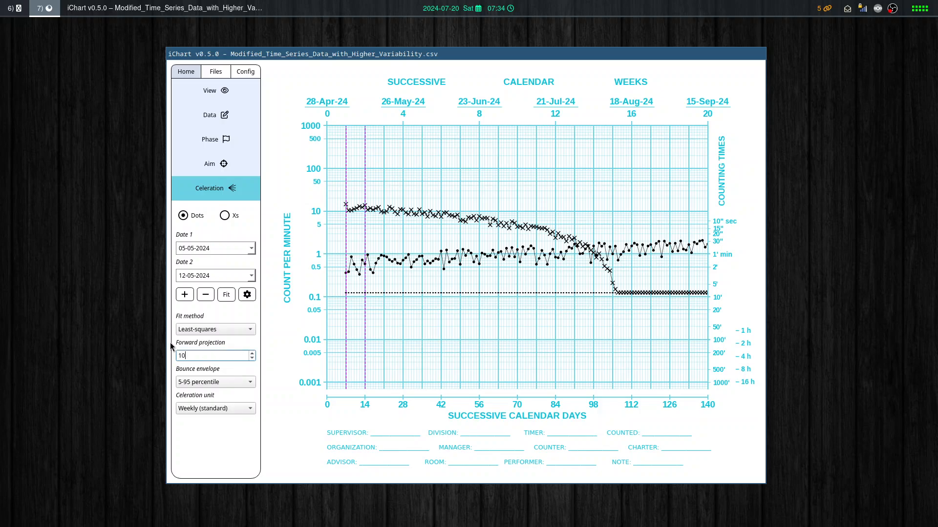
left_click(226, 295)
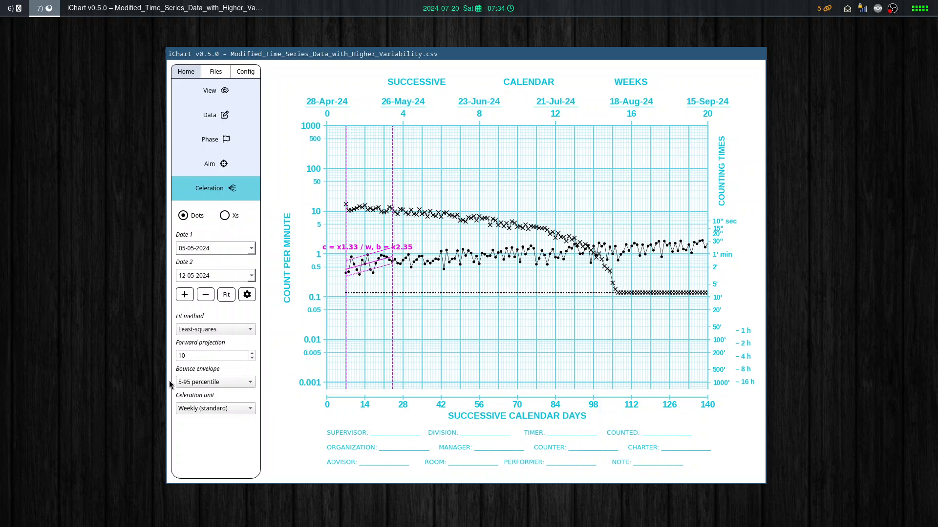
Review the available bounce envelope and celeration unit options without changing either setting.
left_click(212, 381)
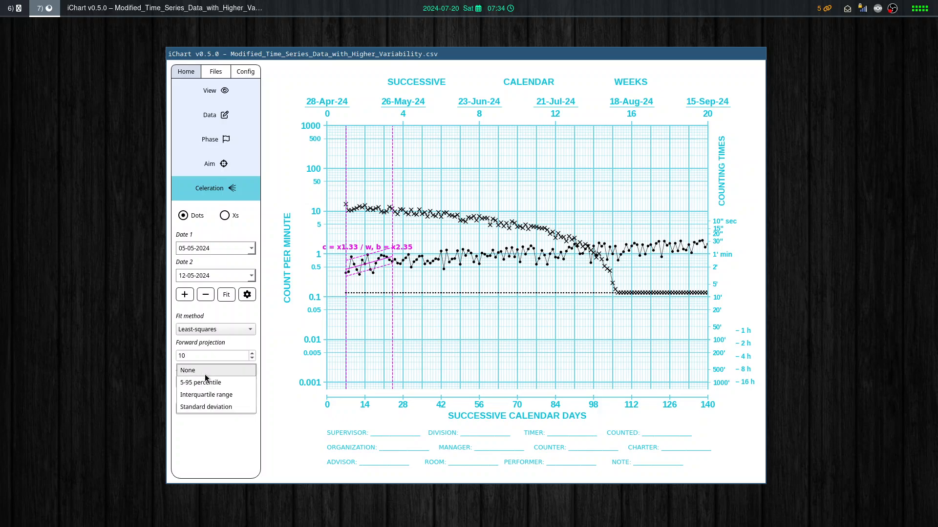
left_click(198, 418)
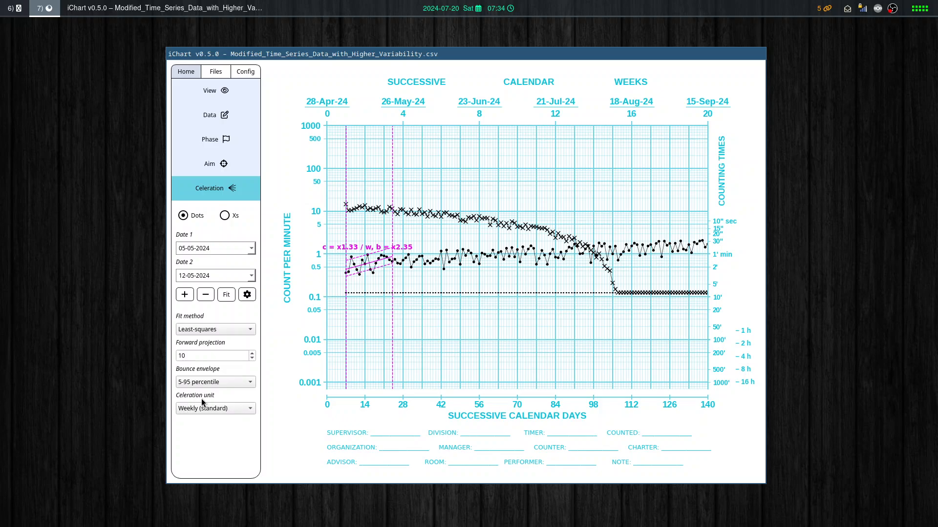
left_click(221, 413)
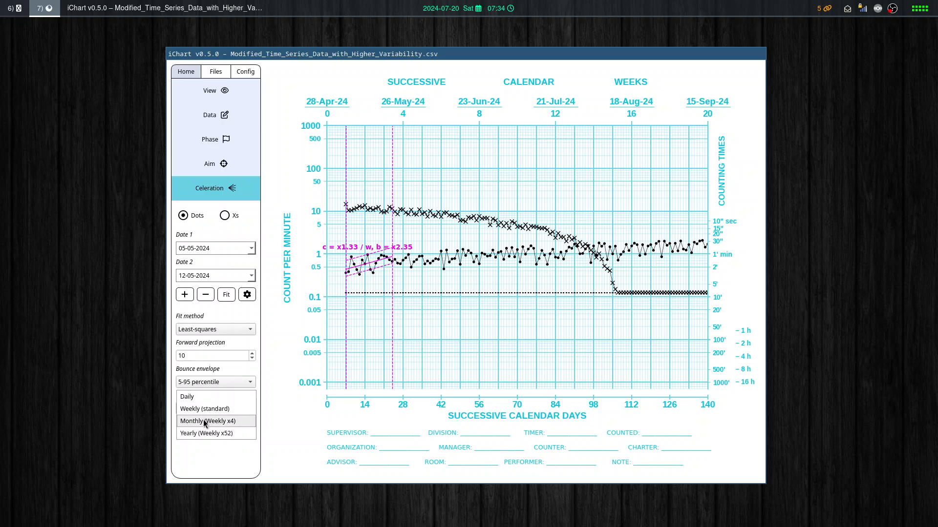
left_click(206, 464)
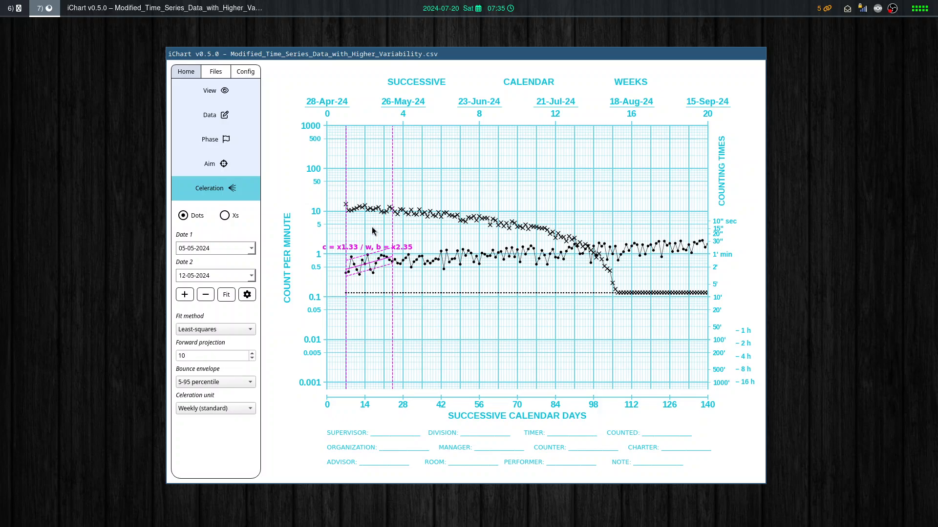
Reposition the celeration label near the 100 line above the early data and add the fitted dot trend to the chart.
left_click_drag(362, 250, 400, 323)
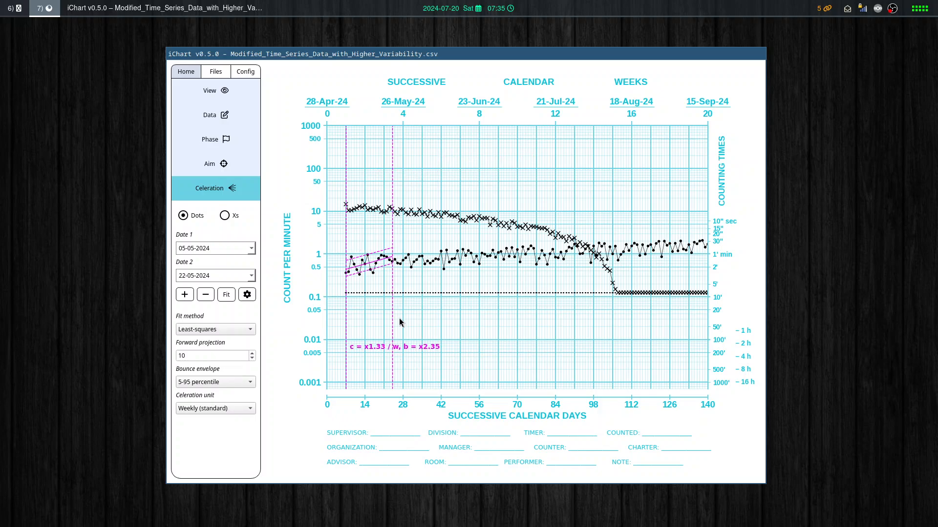
left_click_drag(372, 182, 493, 182)
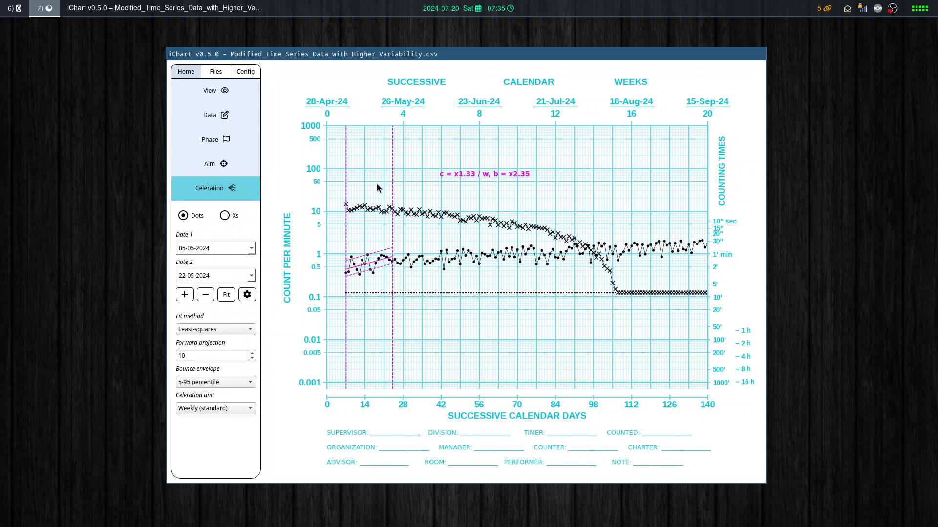
left_click(368, 172)
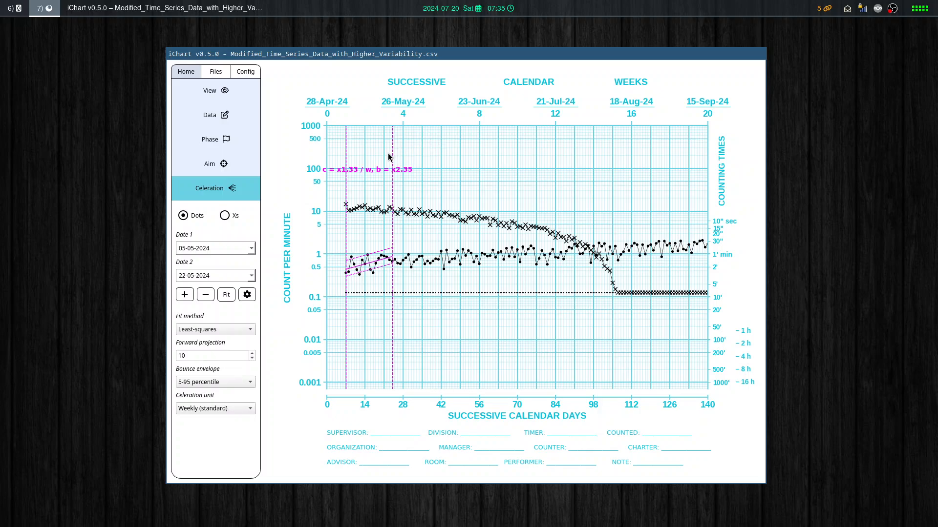
key("Right")
key("Right")
key("Right")
key("Right")
key("Right")
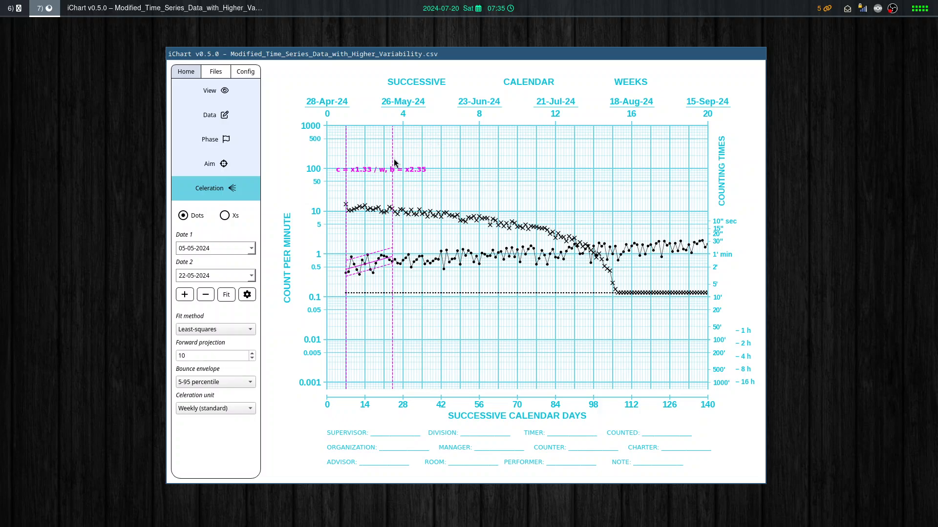
left_click(180, 299)
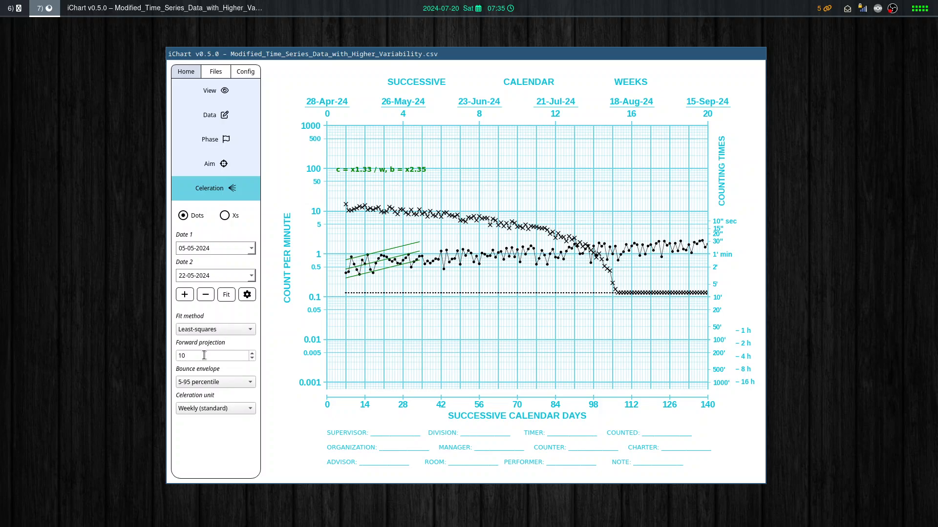
Review the dot trend style configuration beside the chart and close it.
left_click(250, 297)
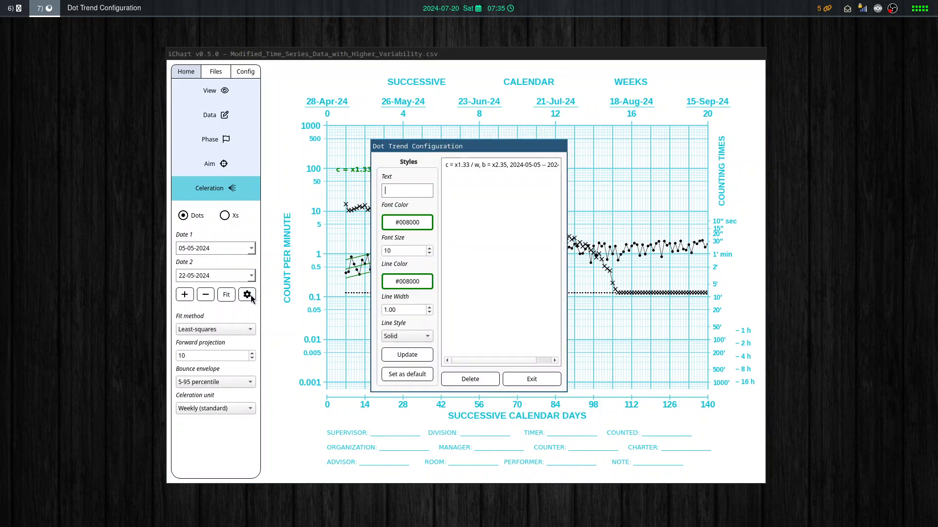
left_click_drag(441, 146, 709, 118)
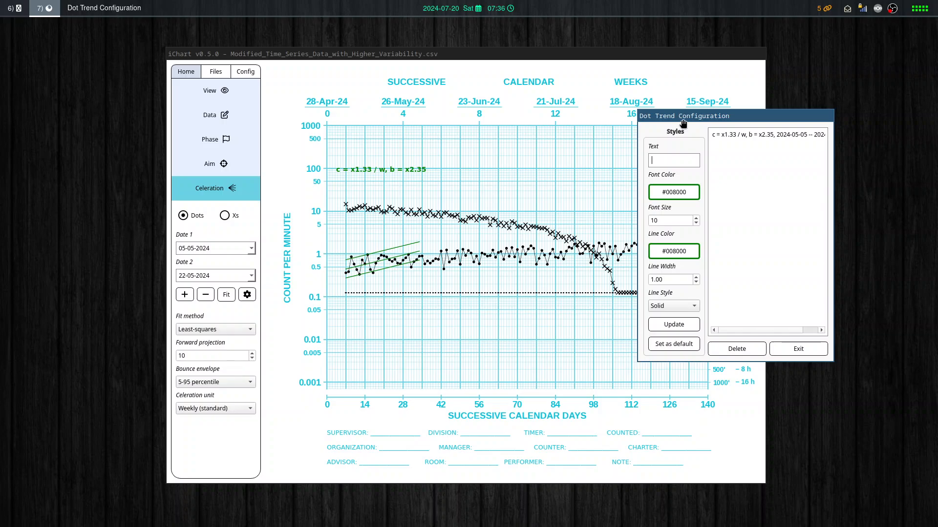
left_click_drag(681, 116, 670, 115)
left_click(762, 349)
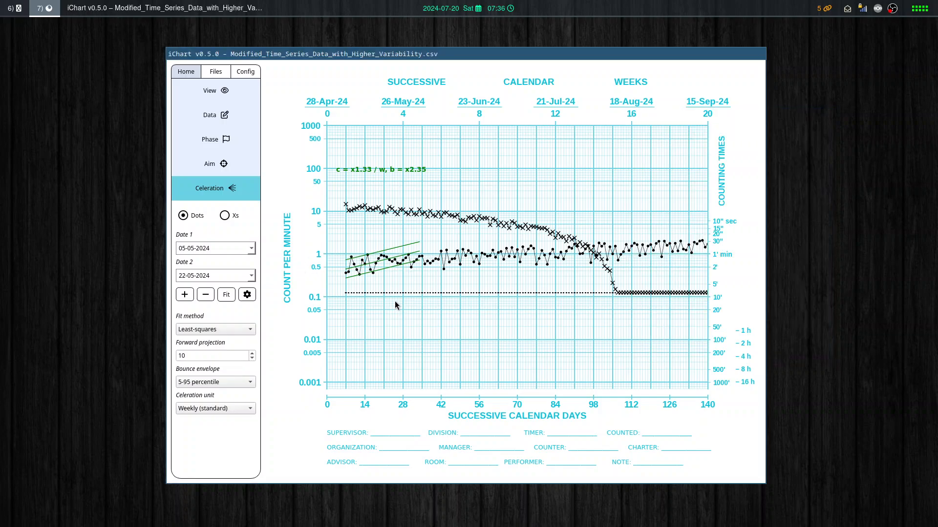
Switch the celeration settings to Xs, review the X trend style configuration, and close it.
left_click(224, 216)
left_click(247, 294)
left_click_drag(447, 148, 606, 127)
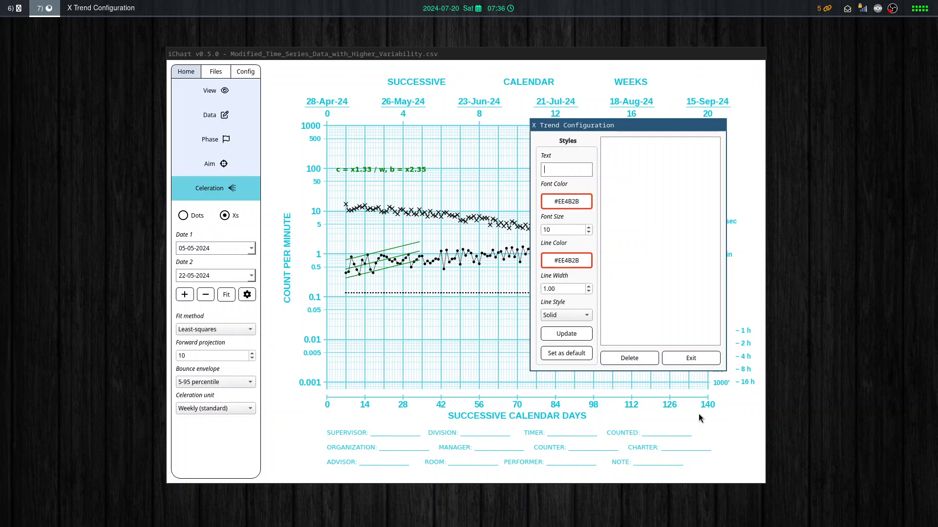
left_click(690, 360)
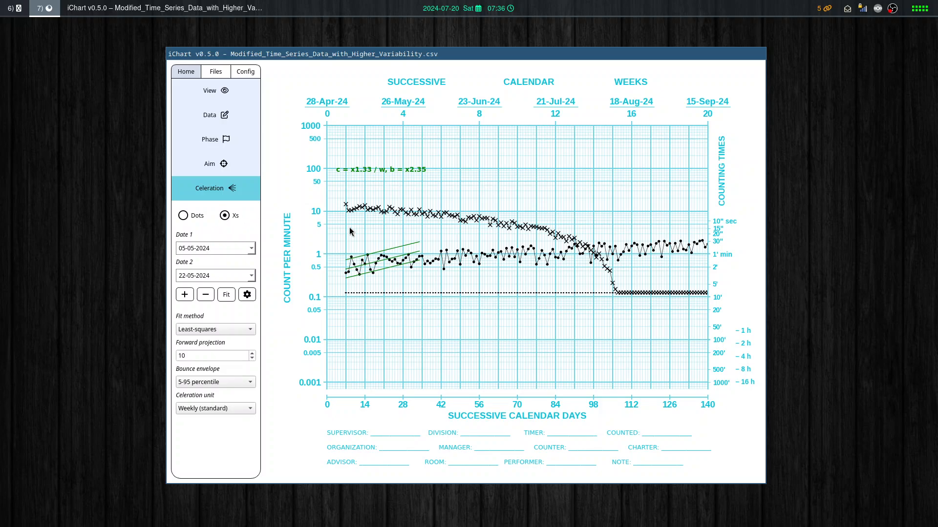
Remove the existing dot trend and fit another to the dots from 01-05-2024 to 31-05-2024.
left_click(183, 215)
left_click(207, 295)
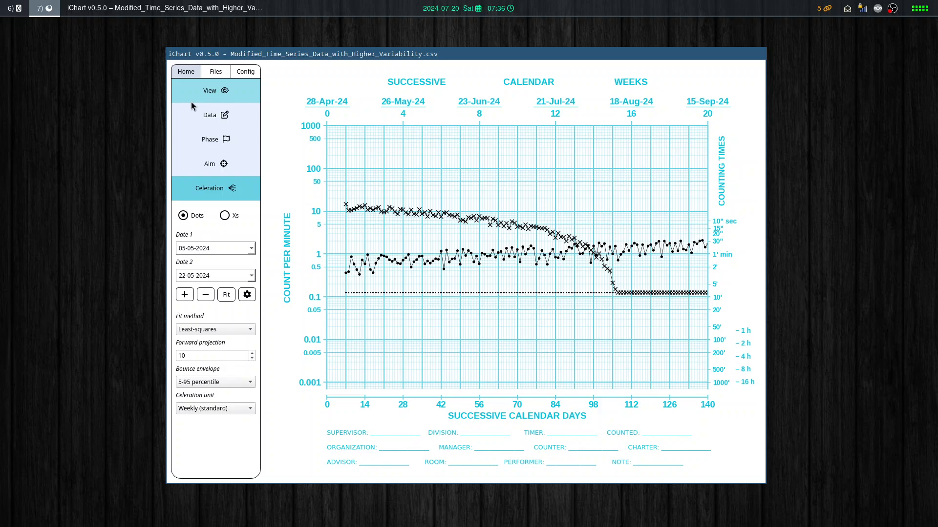
left_click(335, 266)
left_click(418, 245)
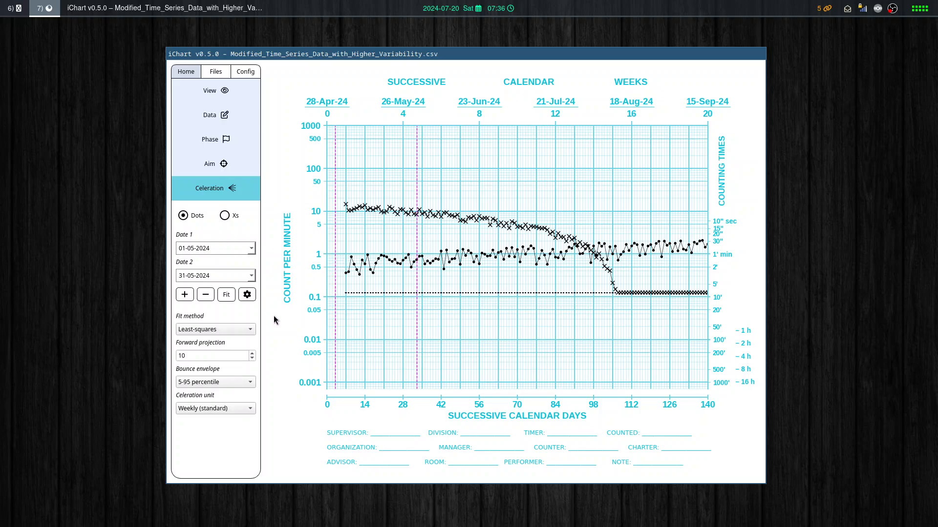
left_click(226, 295)
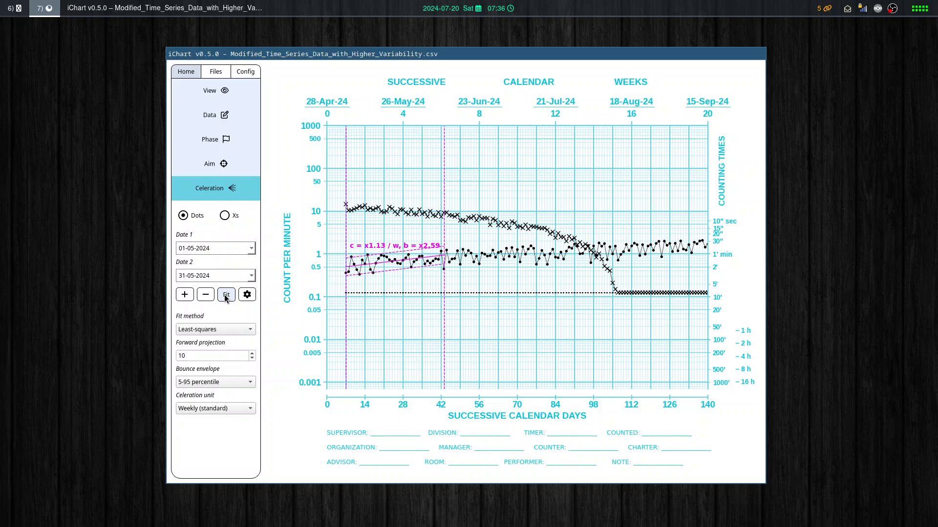
Set the forward projection to 0 and discard the fitted dot trend.
left_click(225, 355)
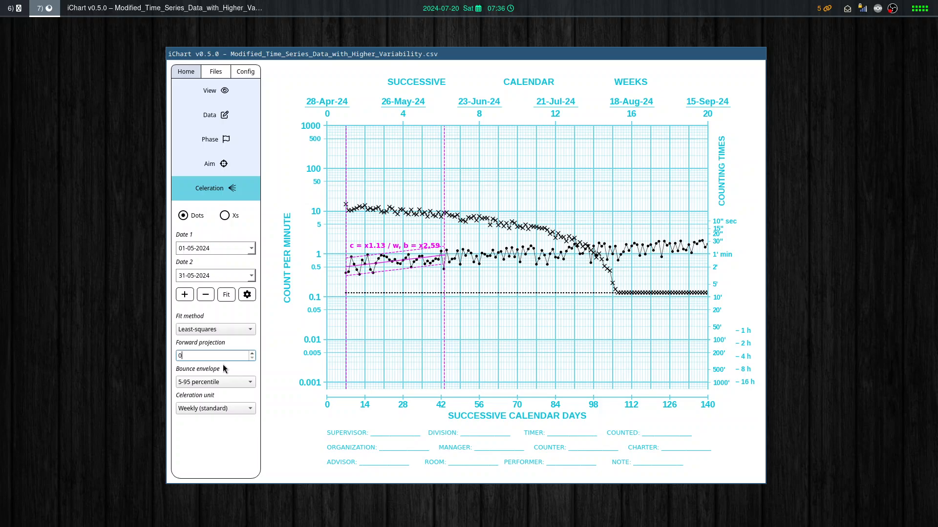
type("0")
left_click(205, 295)
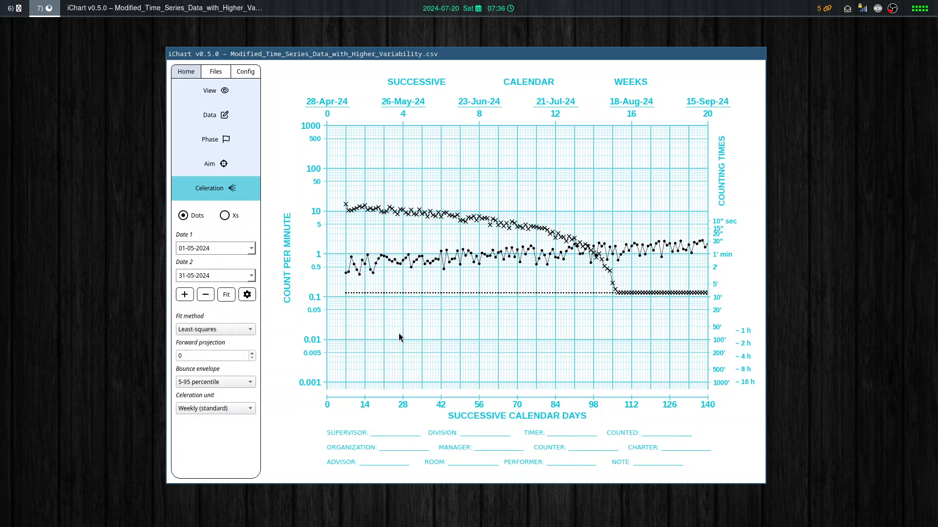
Fit a least-squares trend to the dots from 03-05-2024 to 27-05-2024 and add it to the chart.
left_click(341, 250)
left_click(406, 249)
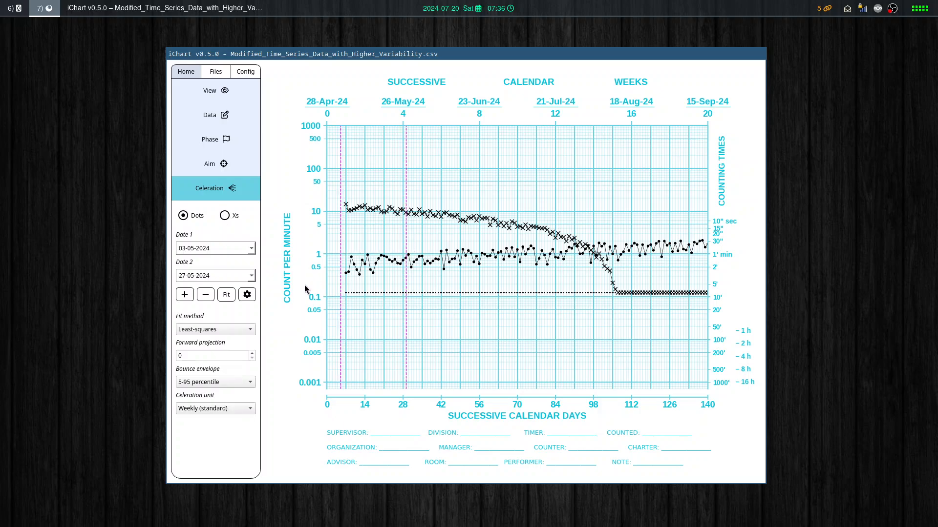
left_click(227, 295)
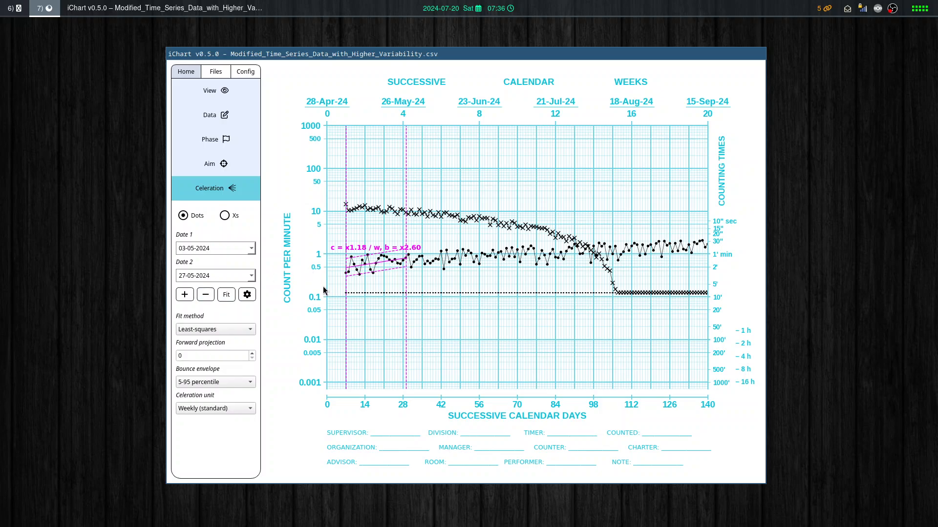
left_click(184, 295)
Hide and restore the dot bounce lines and the dot trend text in the view settings.
left_click(213, 97)
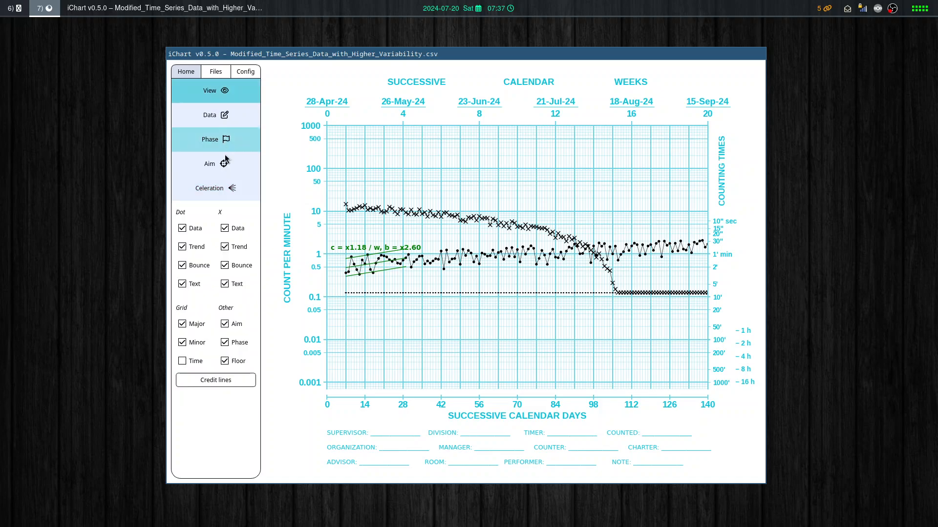
left_click(193, 267)
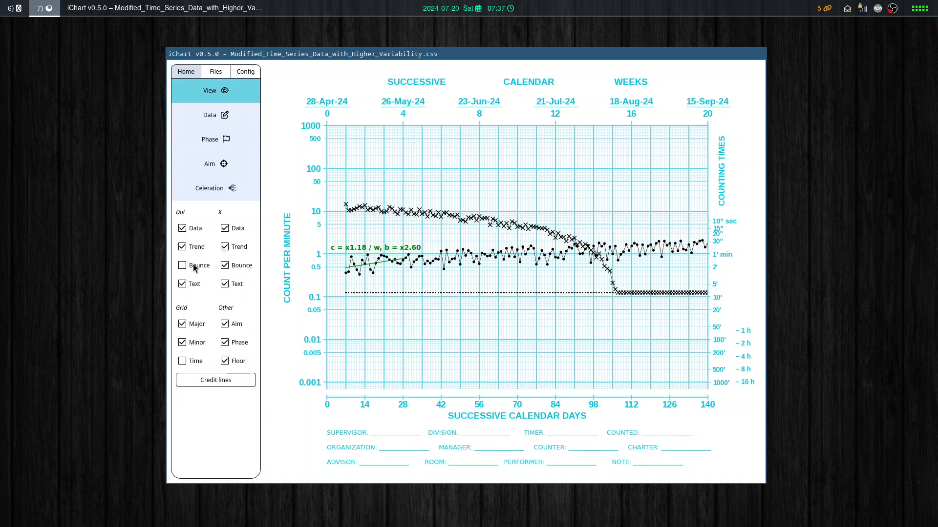
left_click(193, 267)
left_click(183, 284)
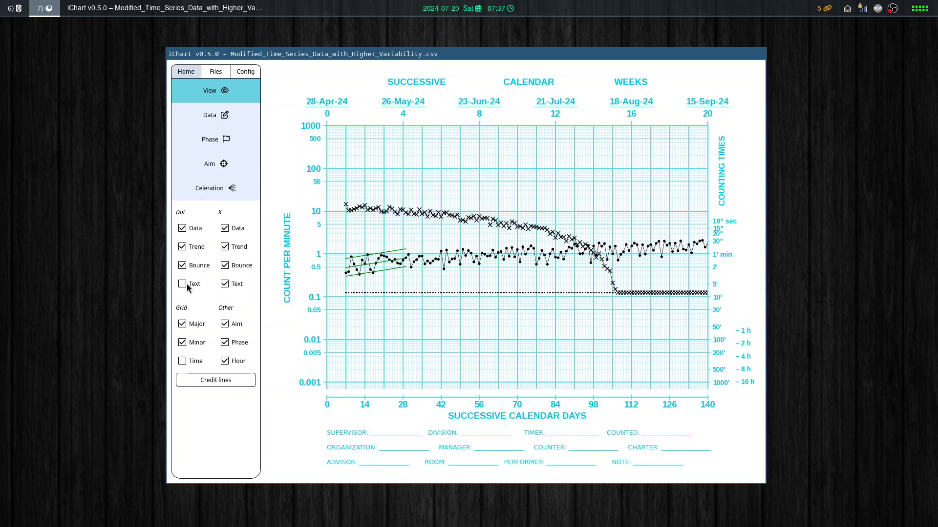
left_click(185, 285)
Inspect the editable label text of the dot trend in its style configuration and close it without changes.
left_click(211, 189)
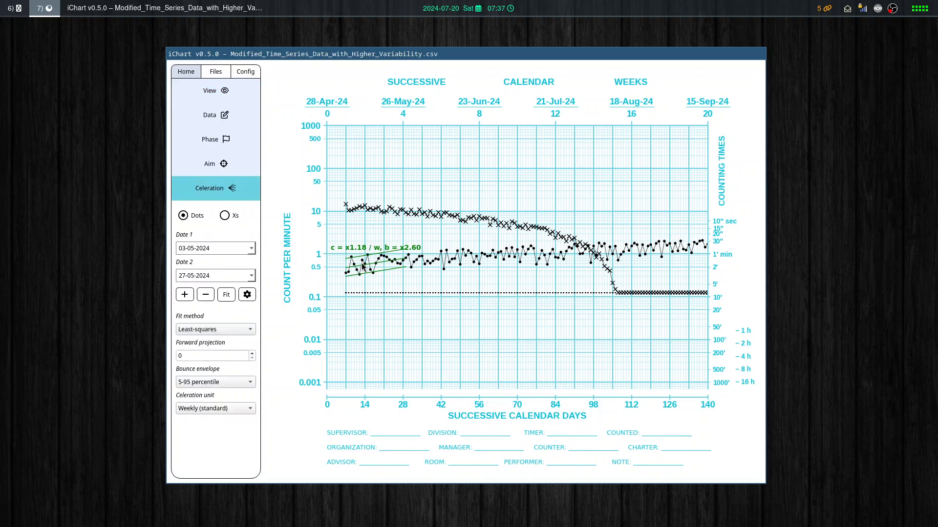
left_click(247, 294)
left_click(468, 166)
left_click_drag(413, 191, 327, 196)
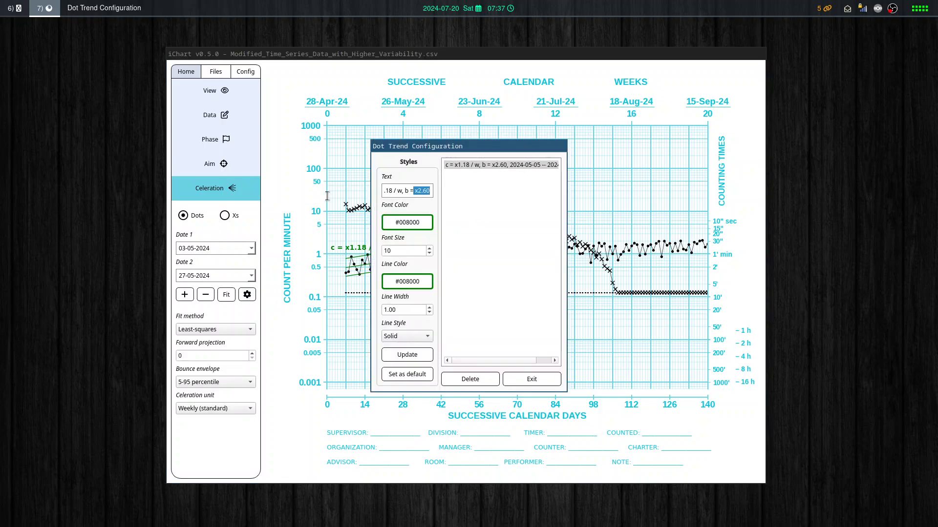
left_click_drag(412, 195, 365, 195)
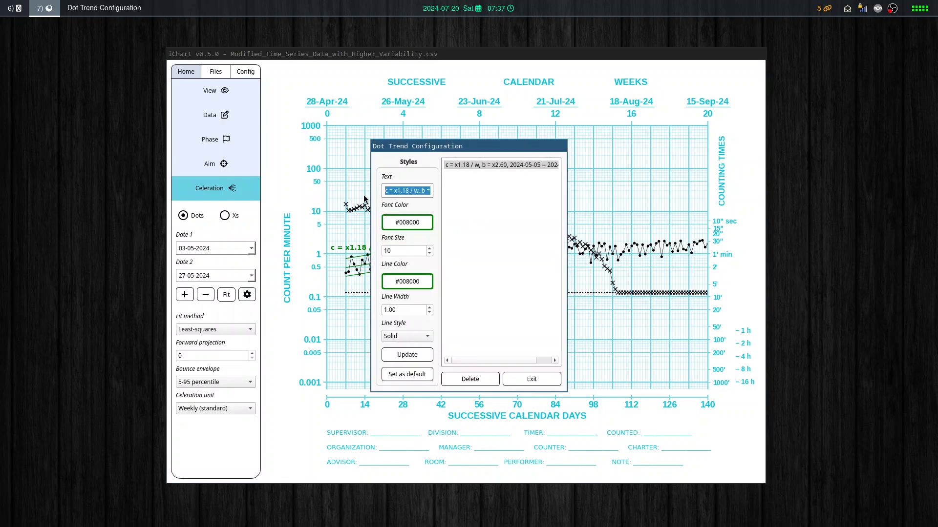
left_click(520, 379)
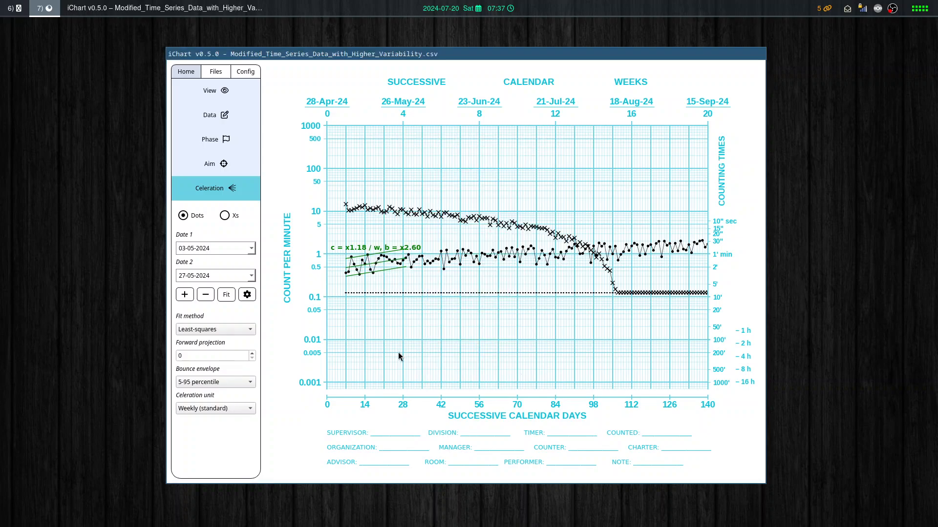